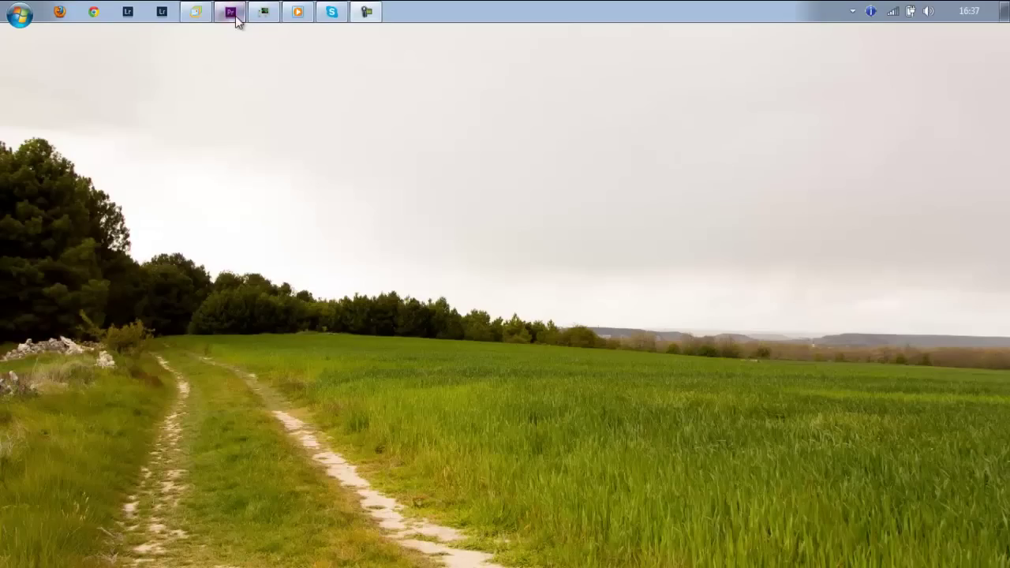
Bring the Tutoriales de Premiere Pro project window to the front, maximized
click(234, 17)
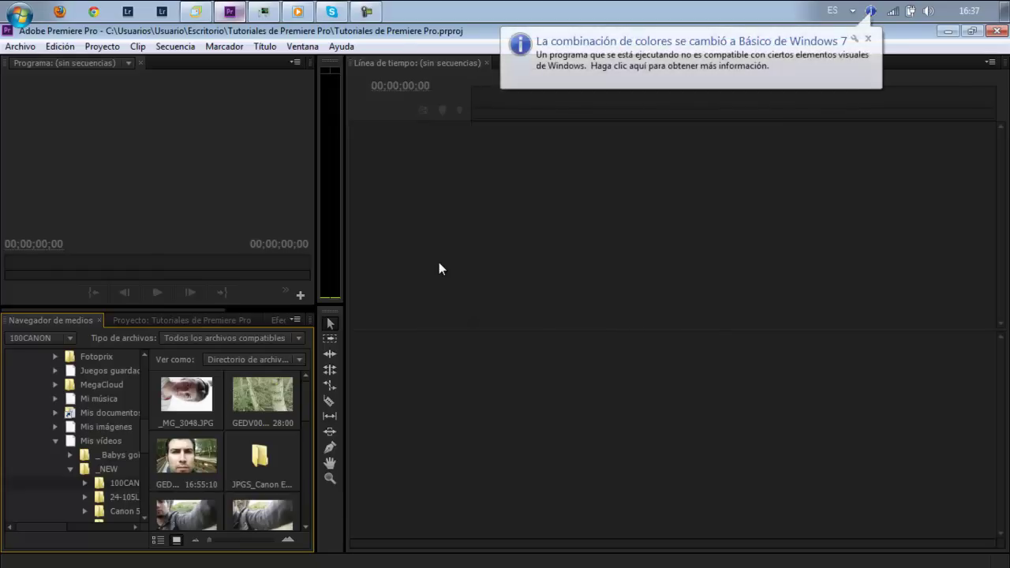
Close the 'Básico de Windows 7' colour-scheme notification balloon
click(867, 38)
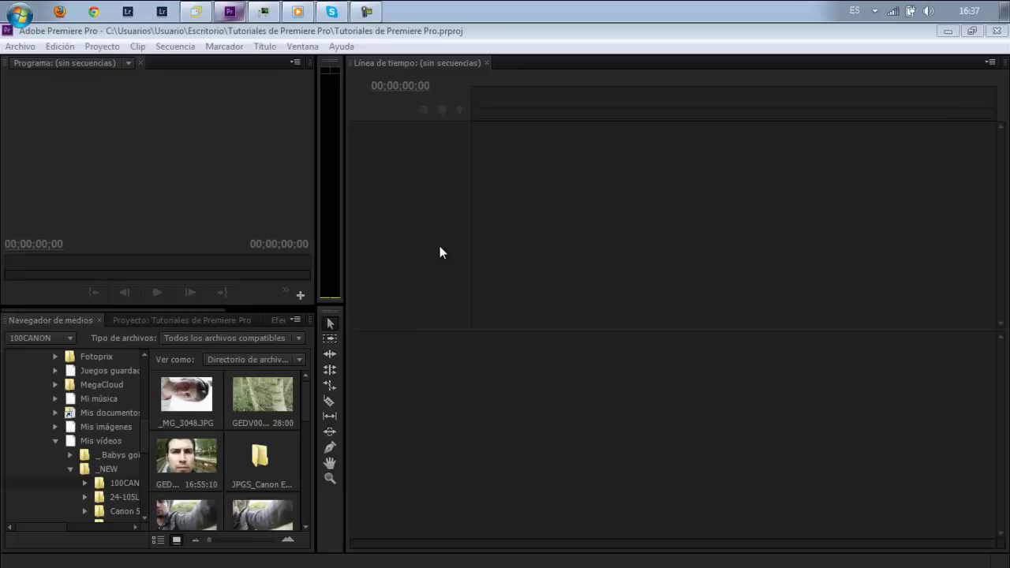
Create Secuencia 02 from the DVCPROHD 1080i50 sequence preset via Archivo > Nuevo > Secuencia
click(21, 48)
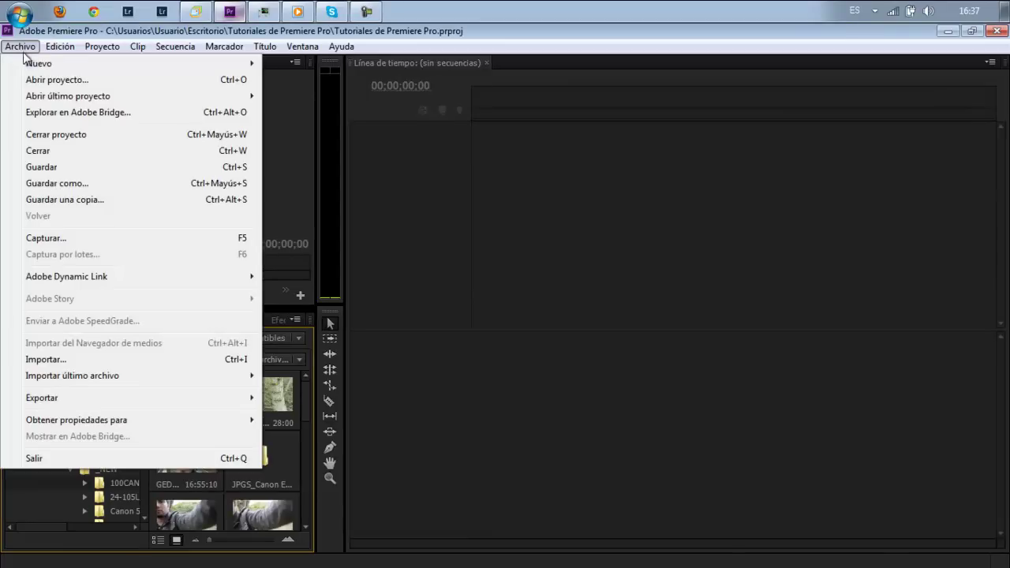
mouse_move(79, 64)
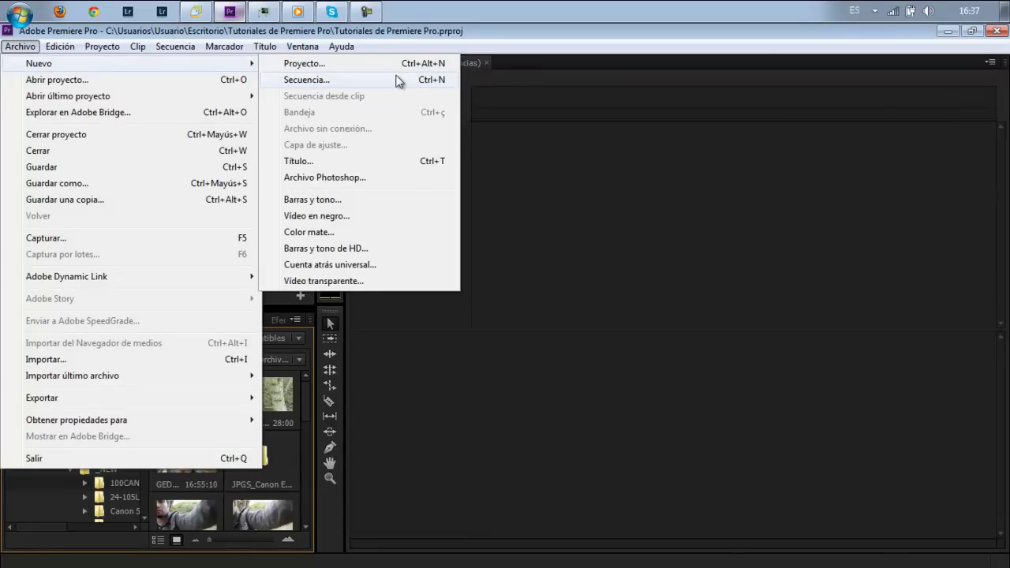
click(307, 80)
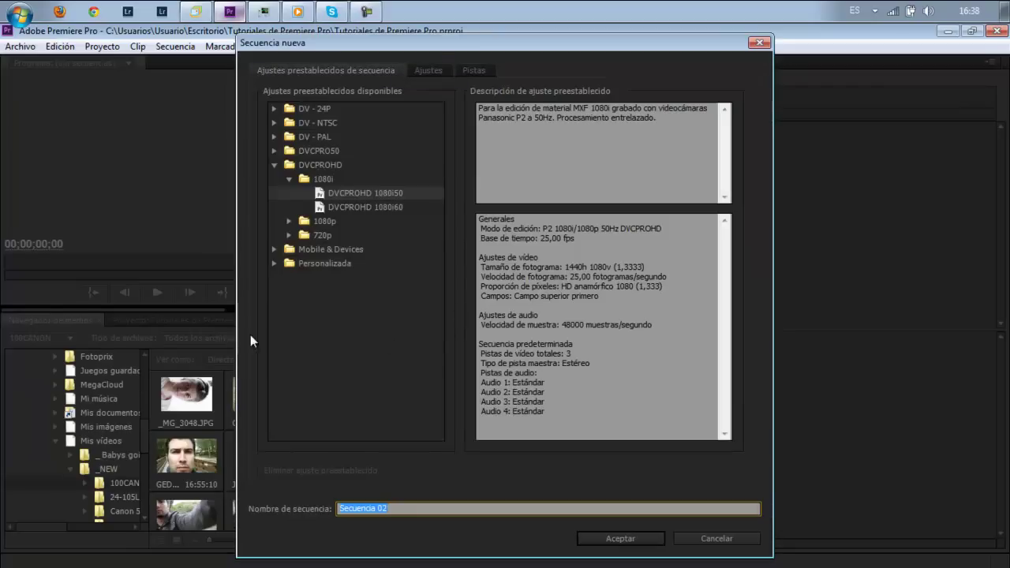
double_click(356, 194)
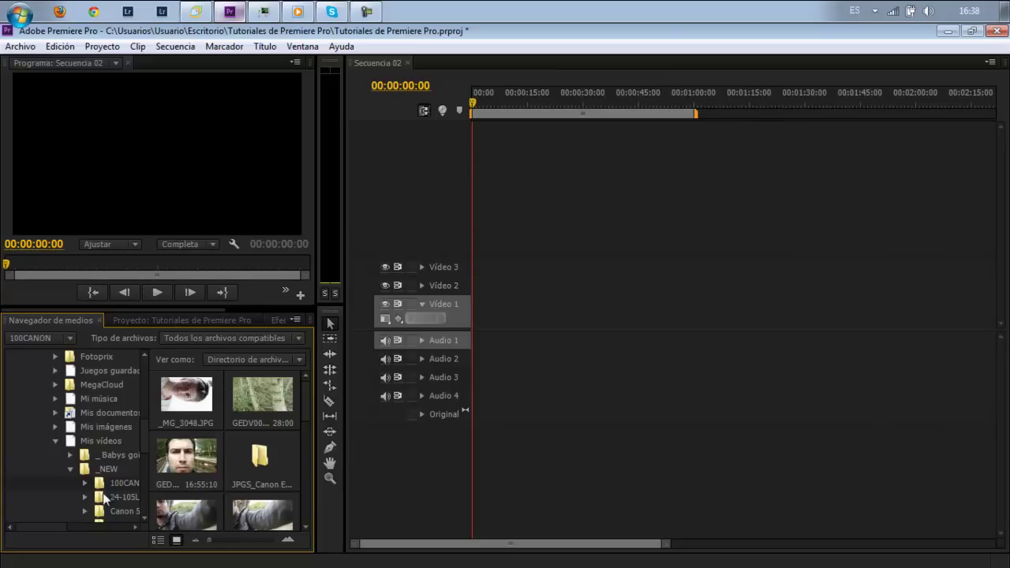
Collapse _NEW and show the Sesion con laura folder's files in the Media Browser
click(71, 468)
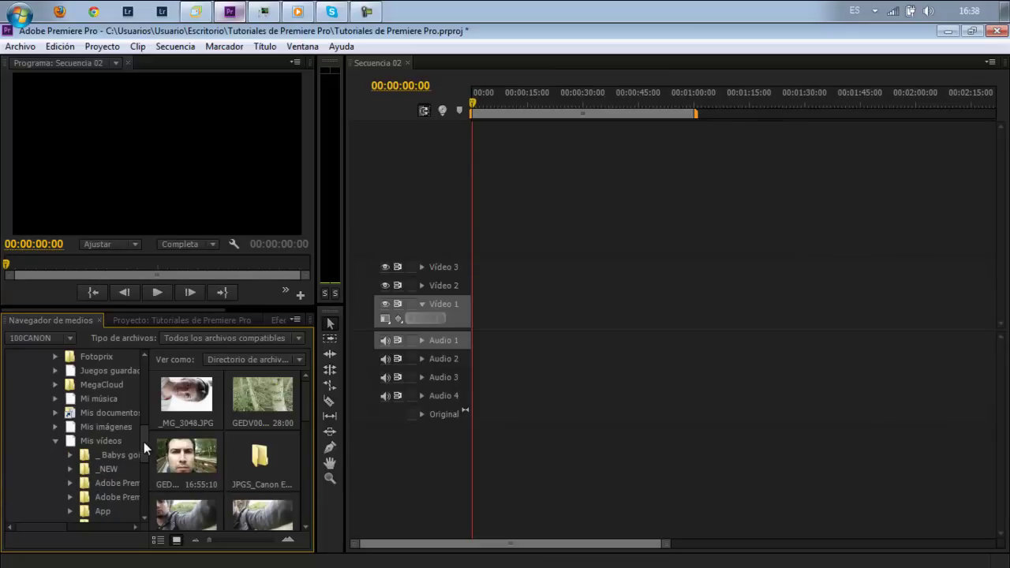
scroll(143, 442, down, 2)
scroll(143, 451, down, 1)
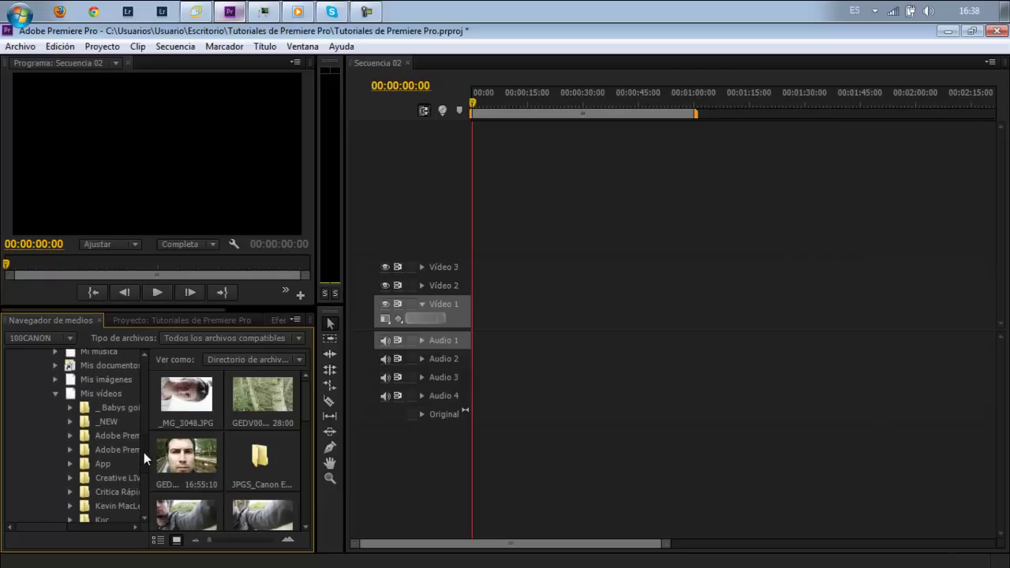
scroll(143, 452, down, 1)
scroll(143, 456, down, 1)
scroll(147, 467, down, 2)
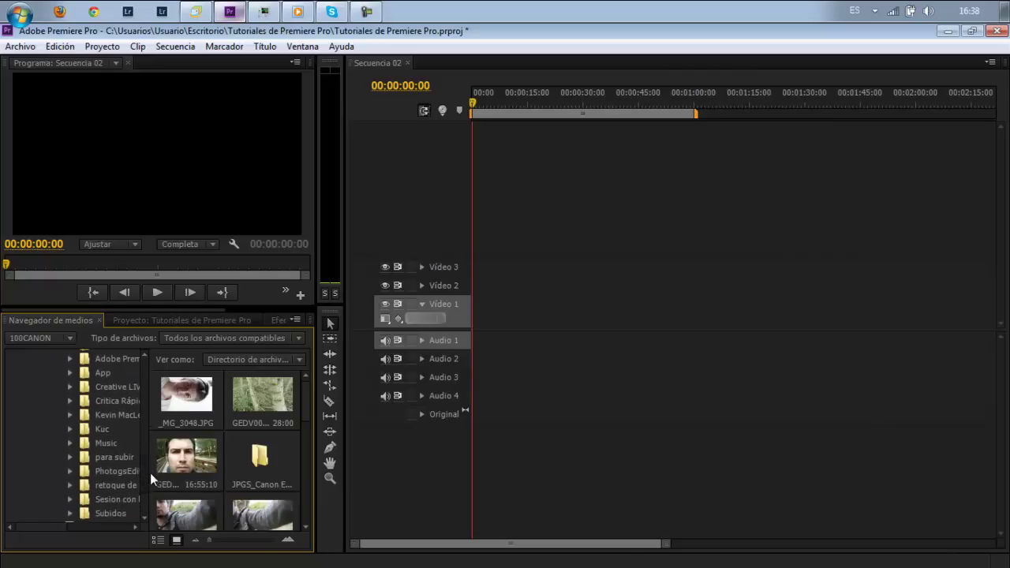
scroll(150, 472, down, 1)
scroll(150, 476, down, 3)
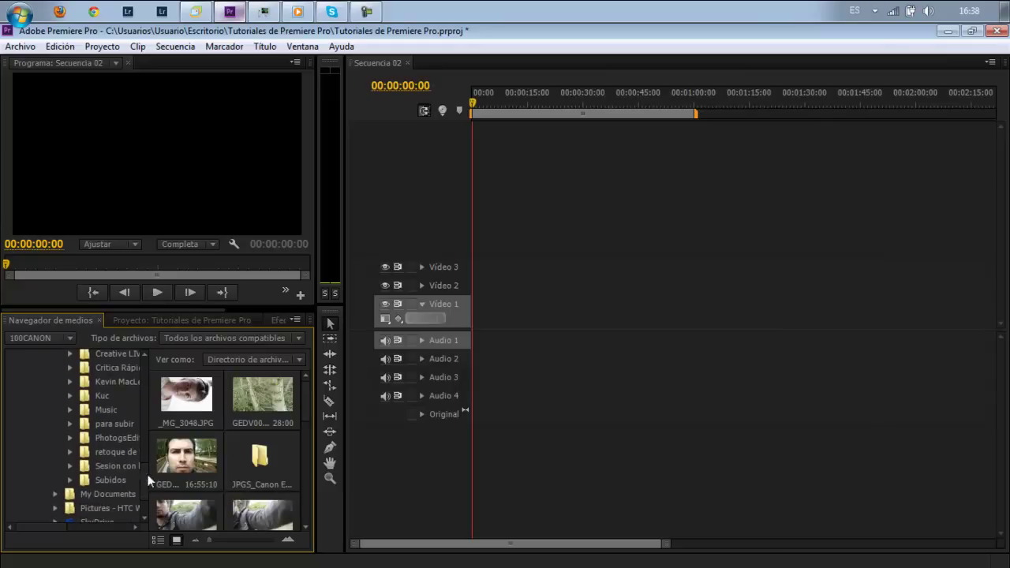
click(128, 466)
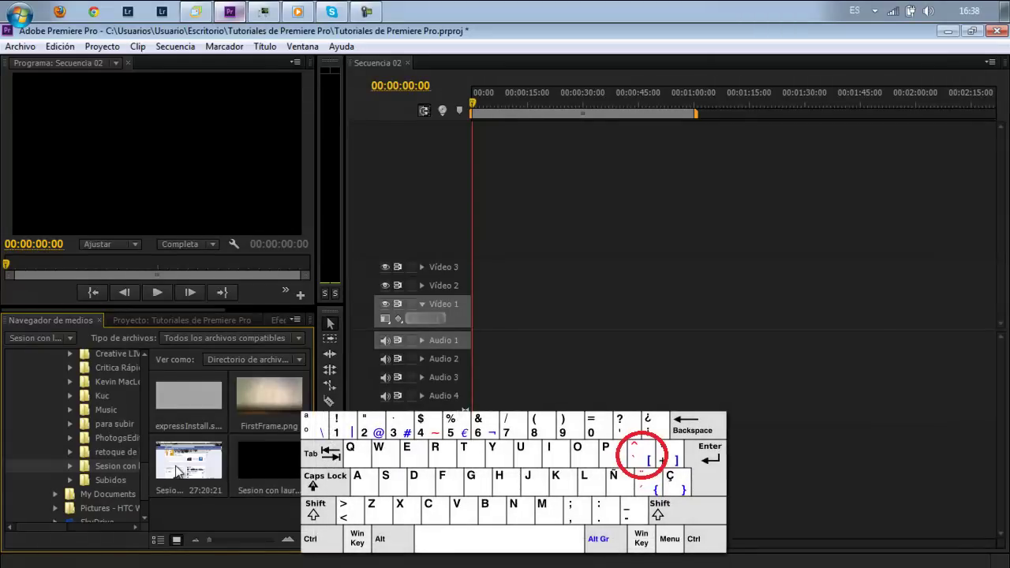
Maximize the Media Browser, widen its folder tree, and look inside the Subidos folder
key(grave)
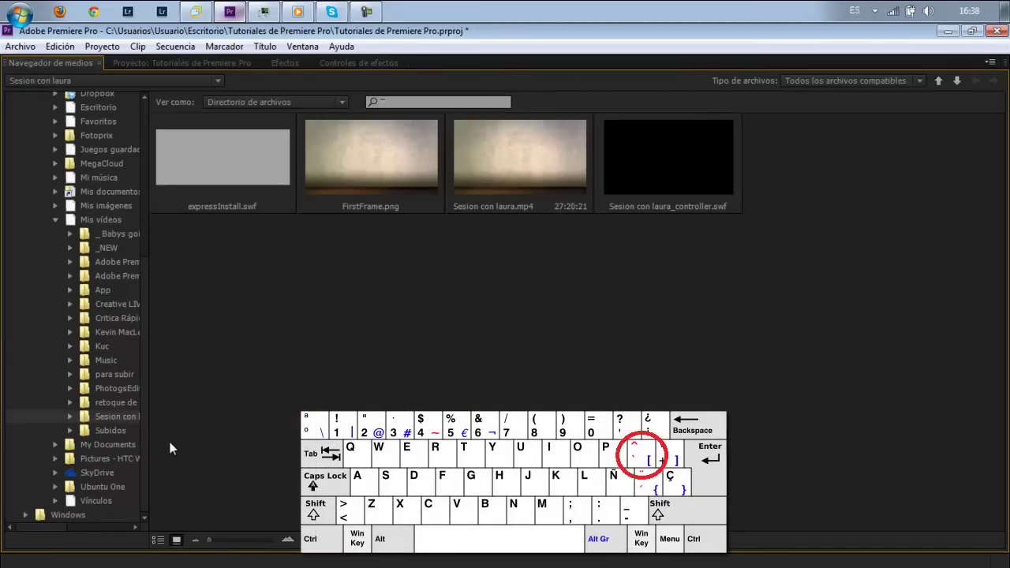
drag(149, 424, 200, 426)
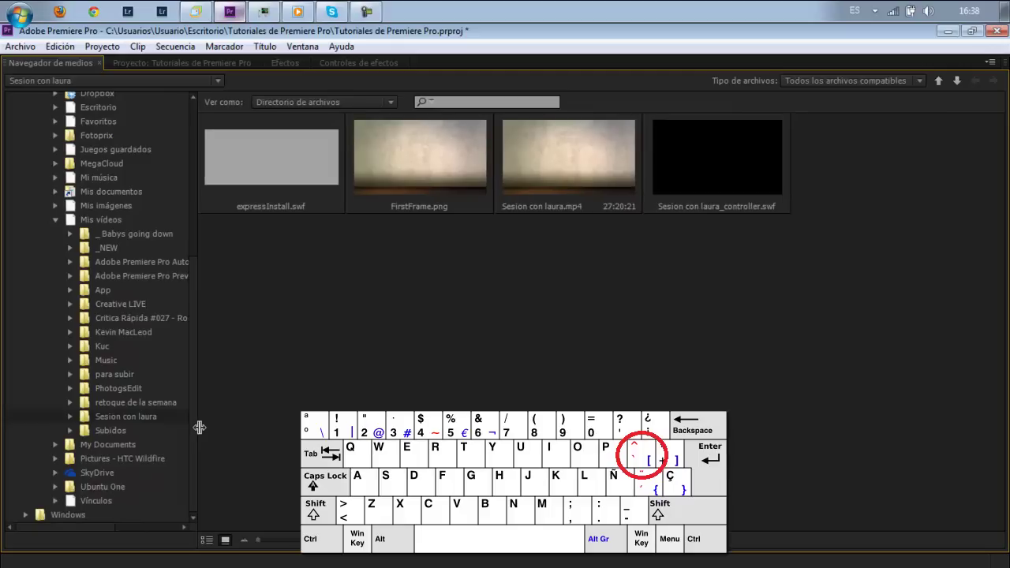
click(117, 430)
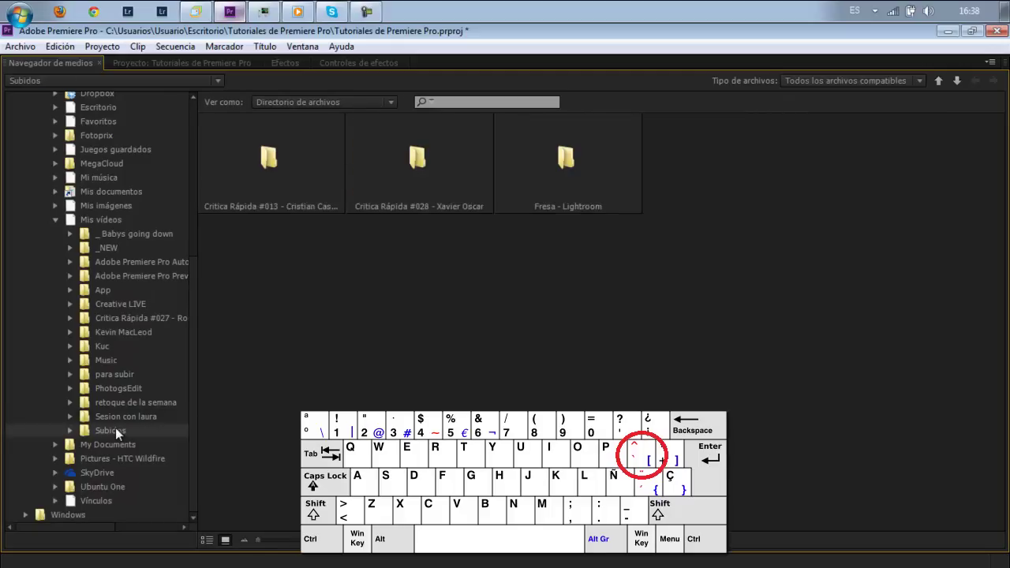
click(116, 416)
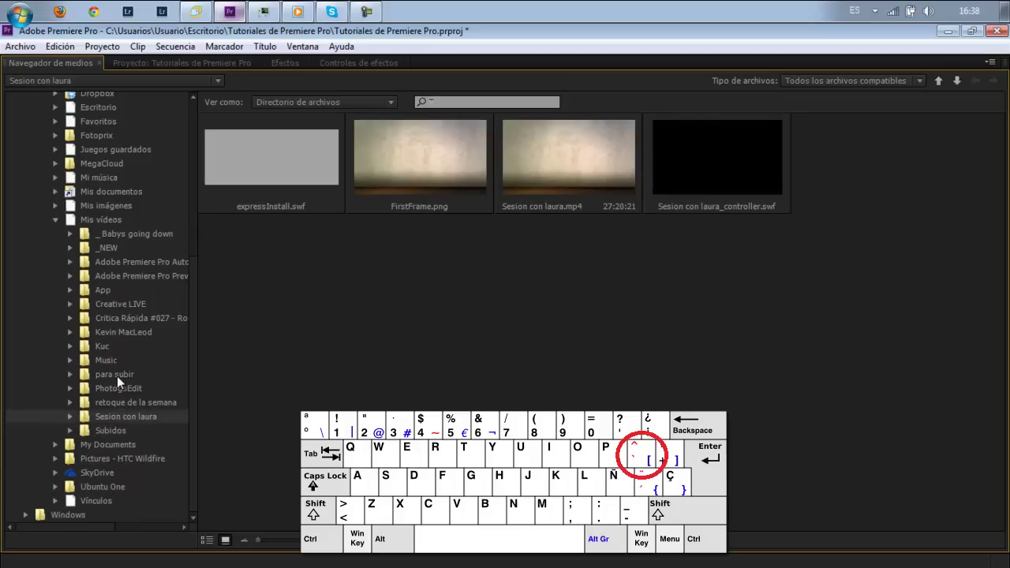
Collapse Mis vídeos and open Escritorio > Promo Session - Laura > Vídeos Lucas
click(56, 218)
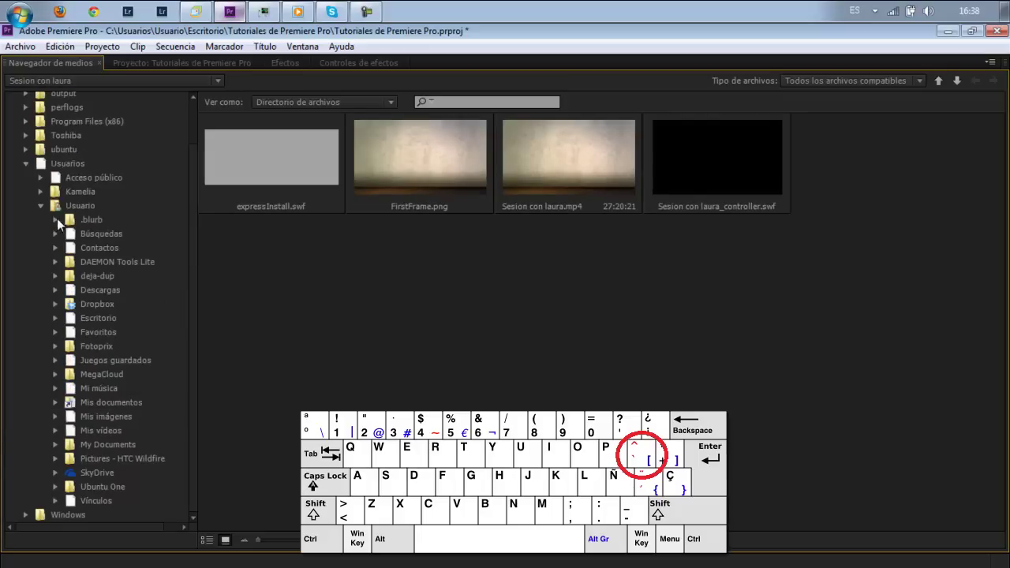
drag(190, 284, 185, 205)
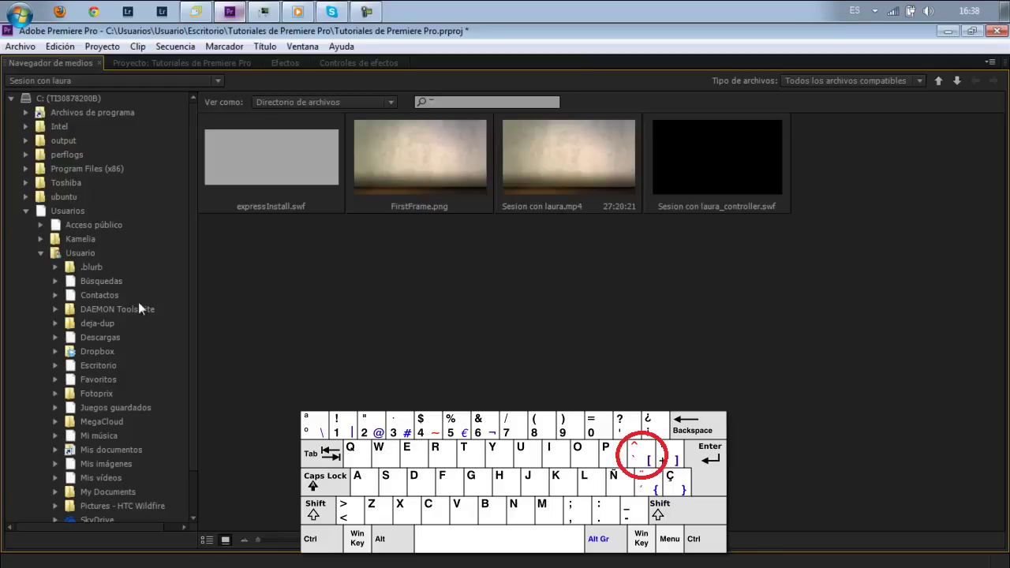
click(110, 366)
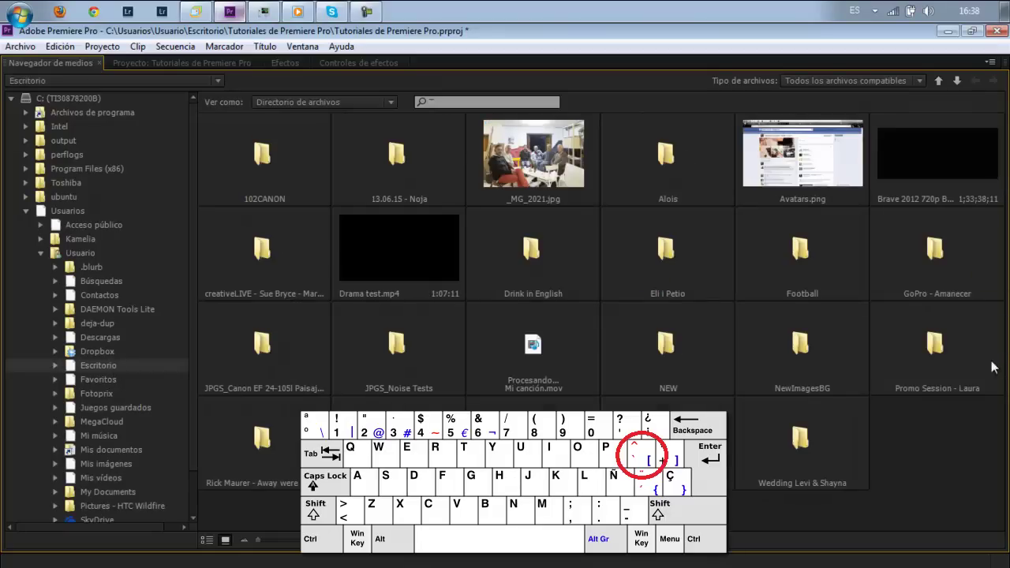
double_click(920, 370)
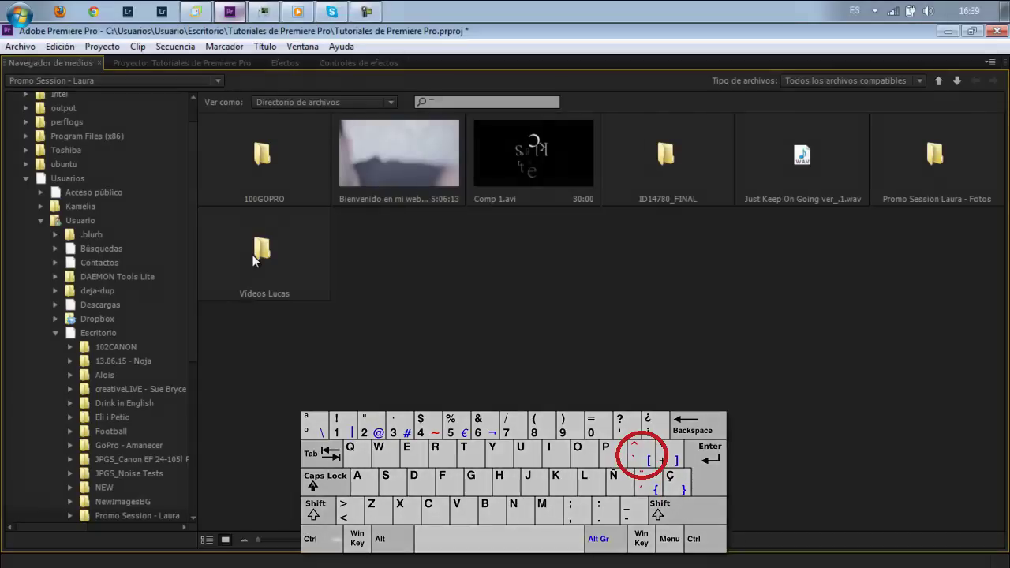
double_click(253, 256)
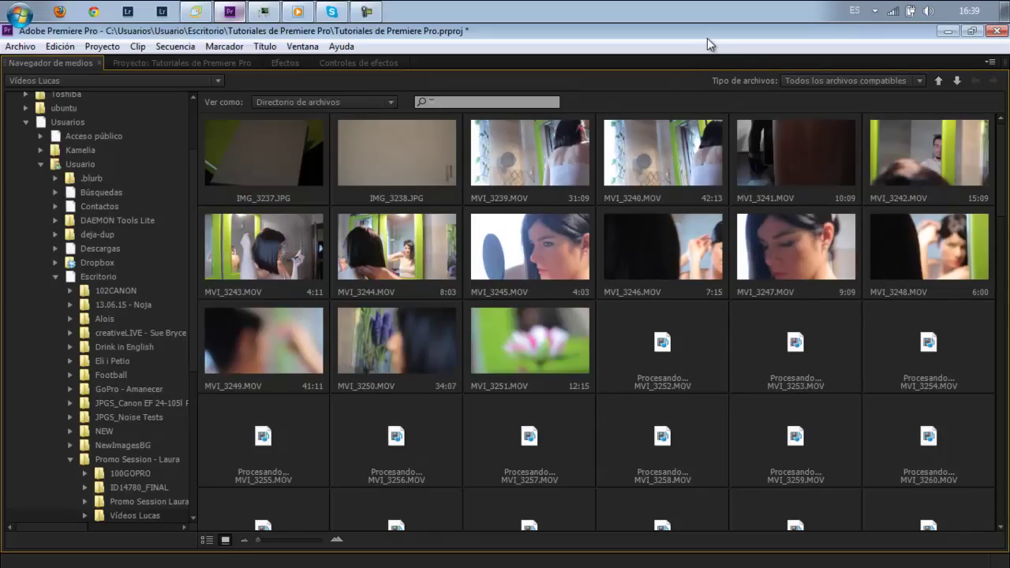
Check MVI_3240's context menu, dismiss it, and restore the Media Browser to normal size
right_click(645, 154)
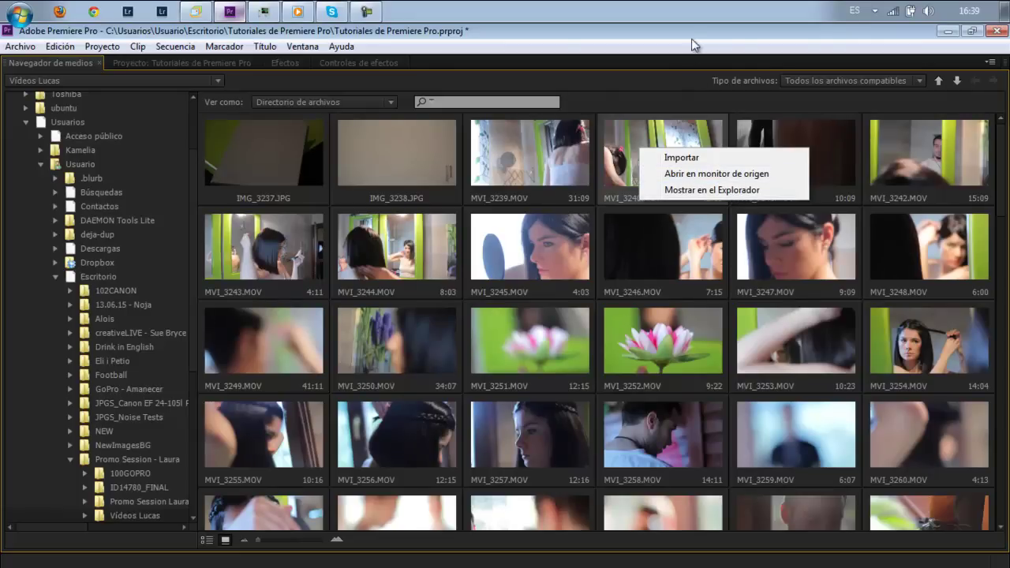
key(Escape)
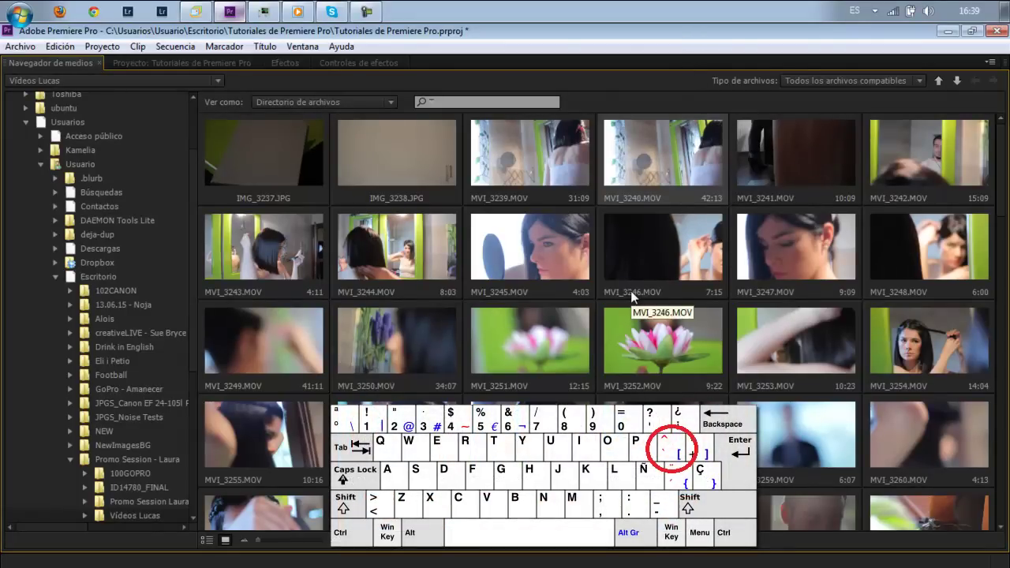
key(grave)
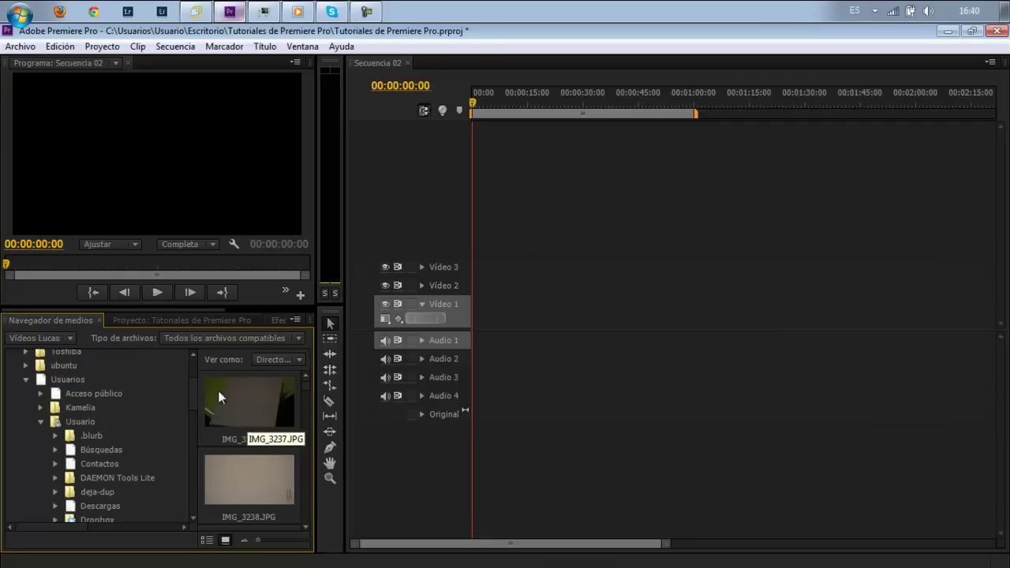
Scroll the Vídeos Lucas thumbnails and maximize the Media Browser again
drag(190, 392, 202, 390)
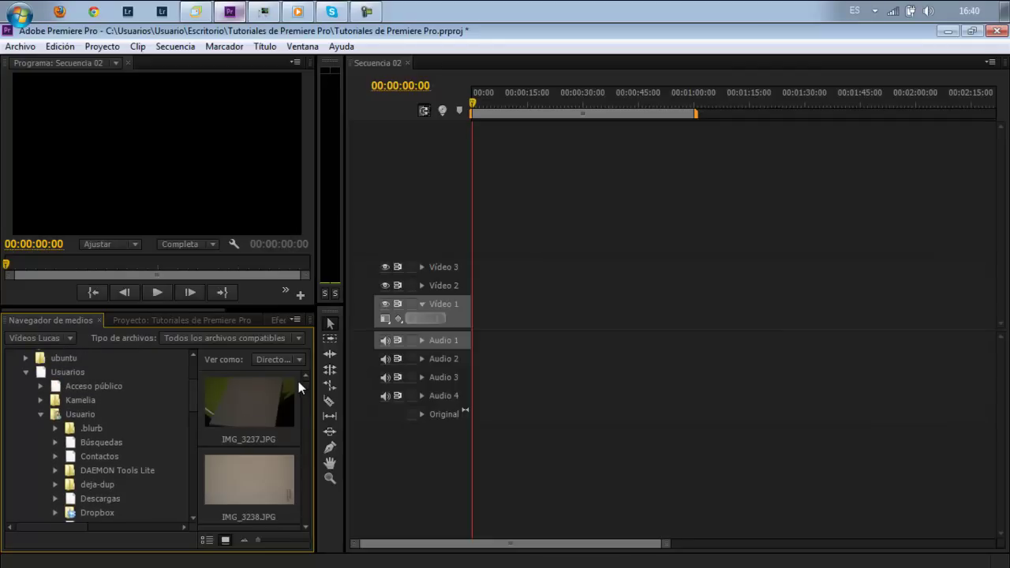
scroll(305, 384, down, 1)
scroll(306, 386, down, 1)
scroll(306, 385, down, 1)
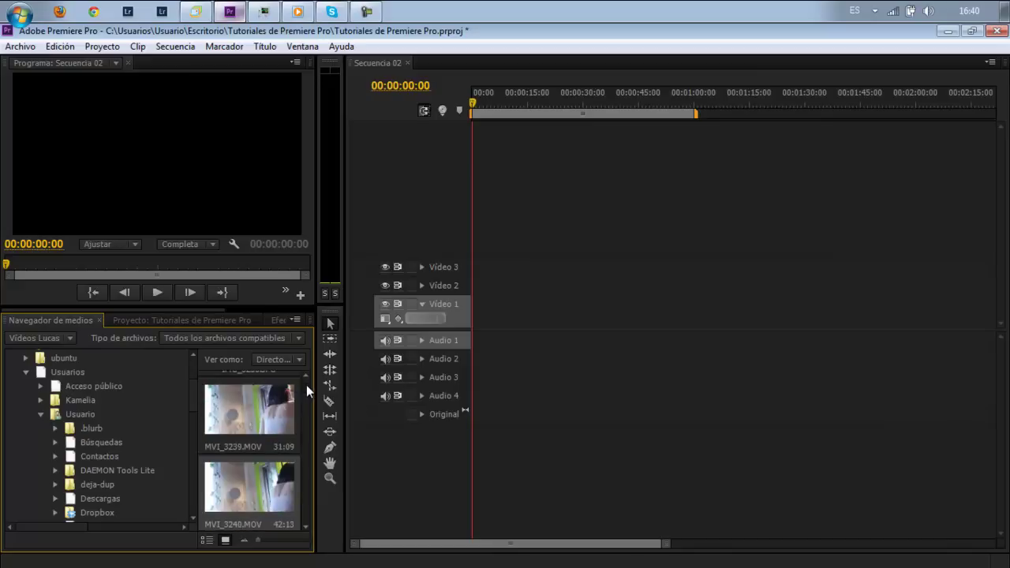
scroll(306, 385, up, 1)
scroll(306, 384, down, 1)
key(grave)
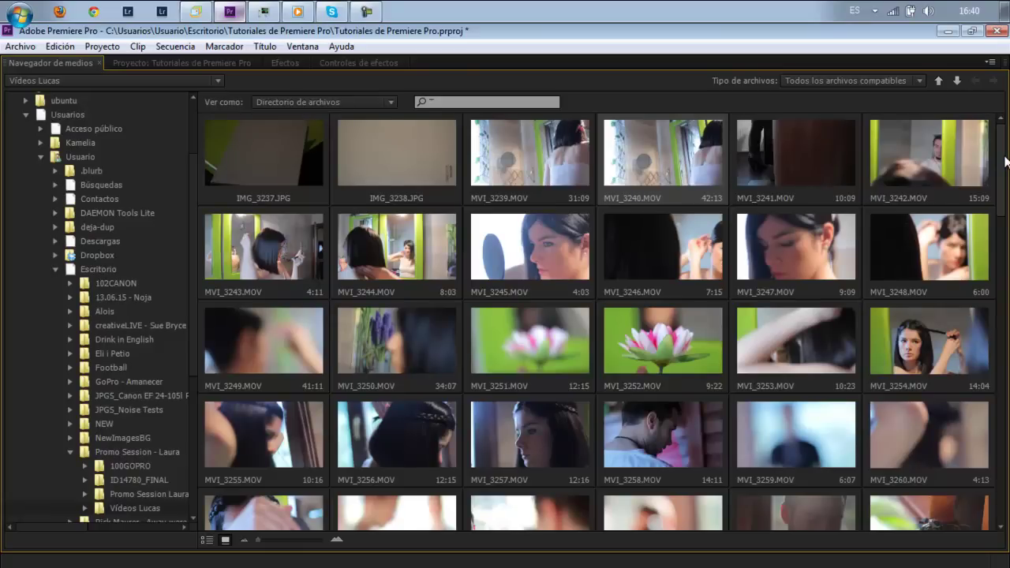
Scroll down to skim clip MVI_3271, then restore the Media Browser to panel size
scroll(1004, 161, down, 3)
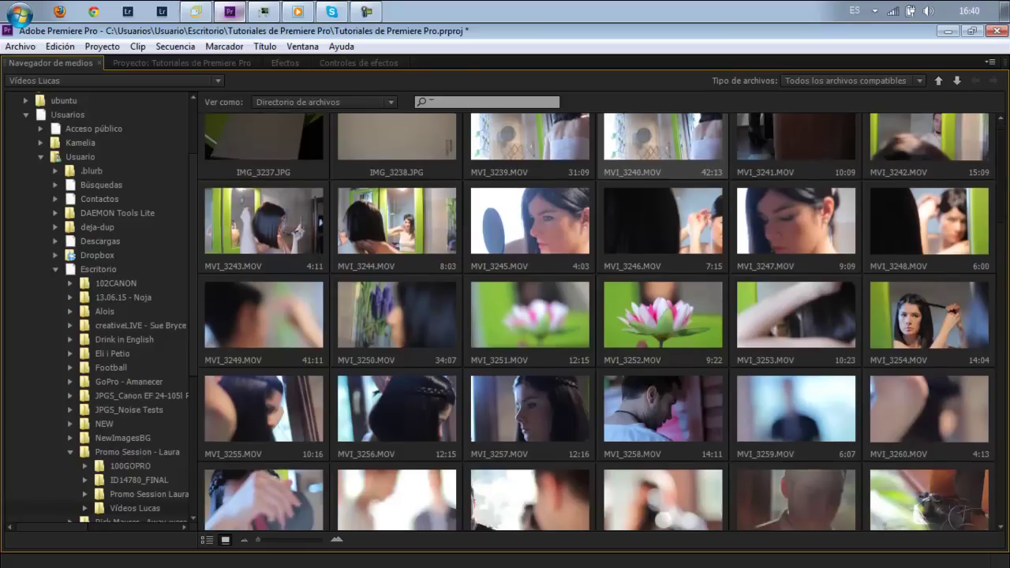
scroll(597, 316, down, 1)
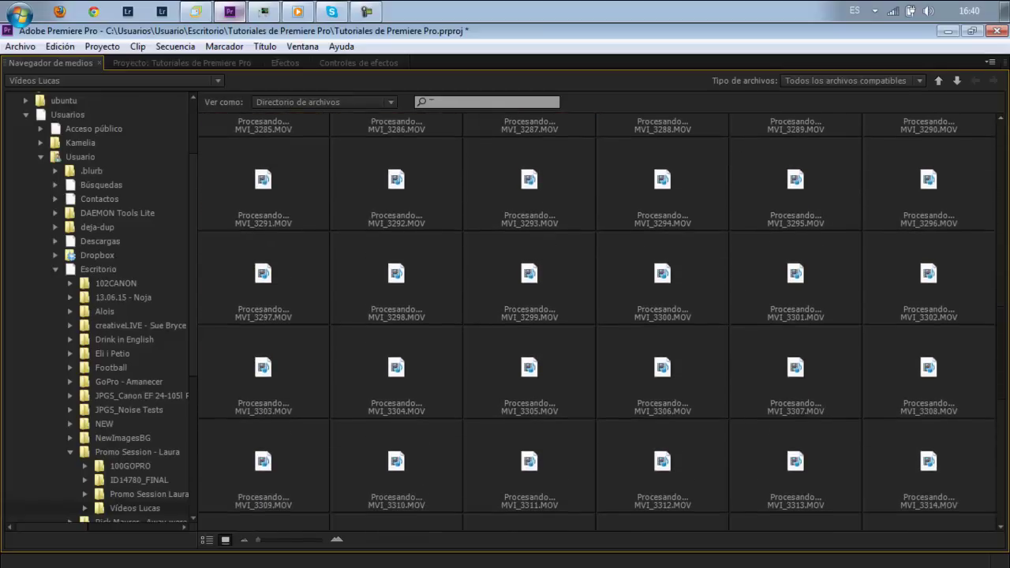
drag(1003, 314, 1004, 267)
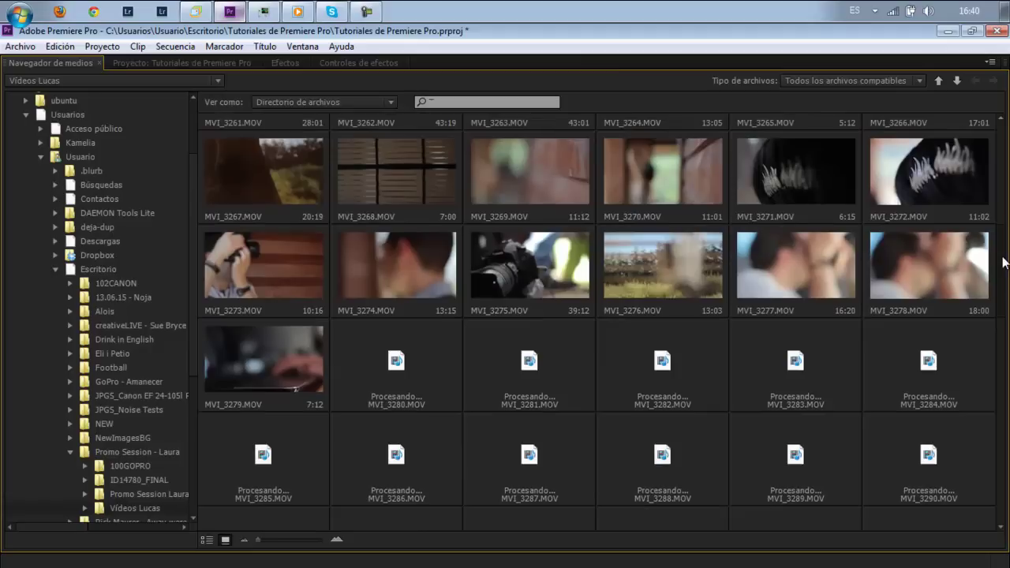
drag(1004, 263, 999, 245)
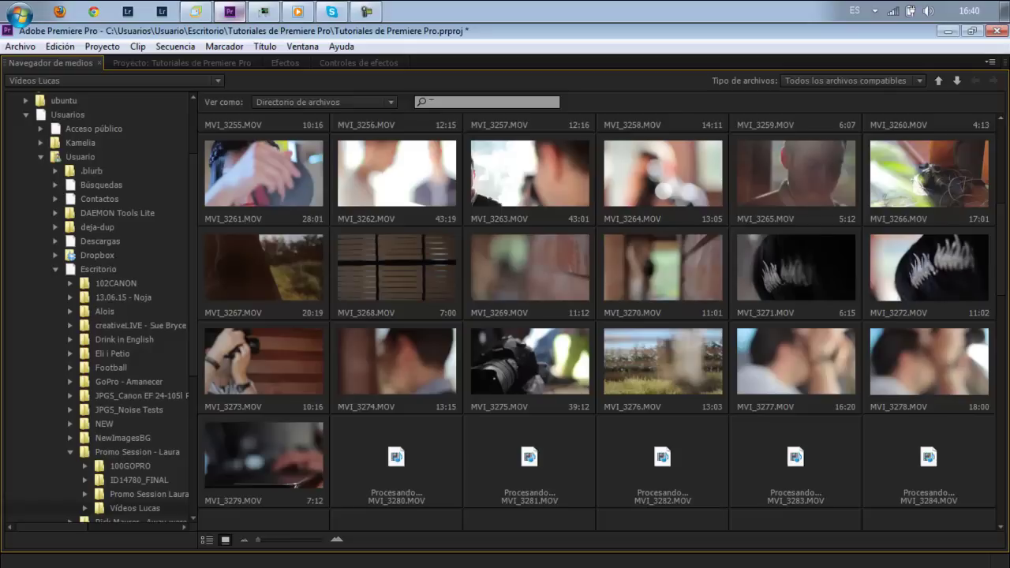
click(817, 253)
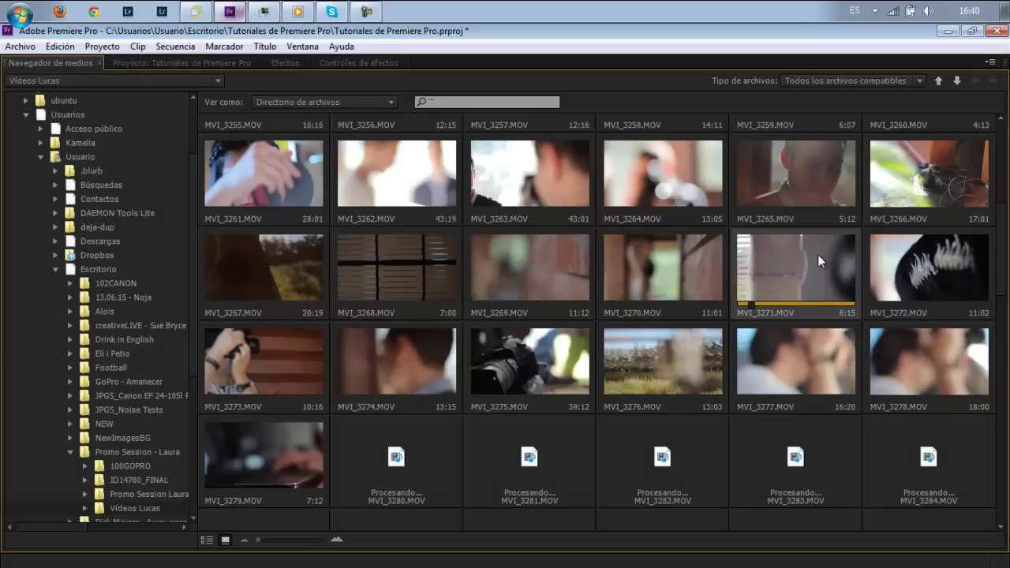
key(grave)
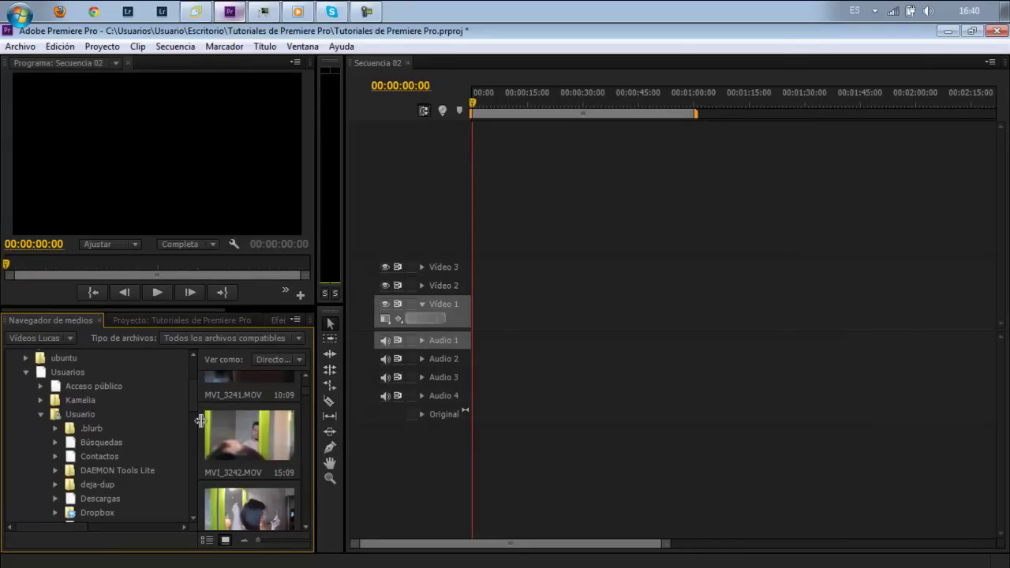
Narrow the folder tree to enlarge the clip thumbnails and scroll through the clips
drag(198, 420, 155, 419)
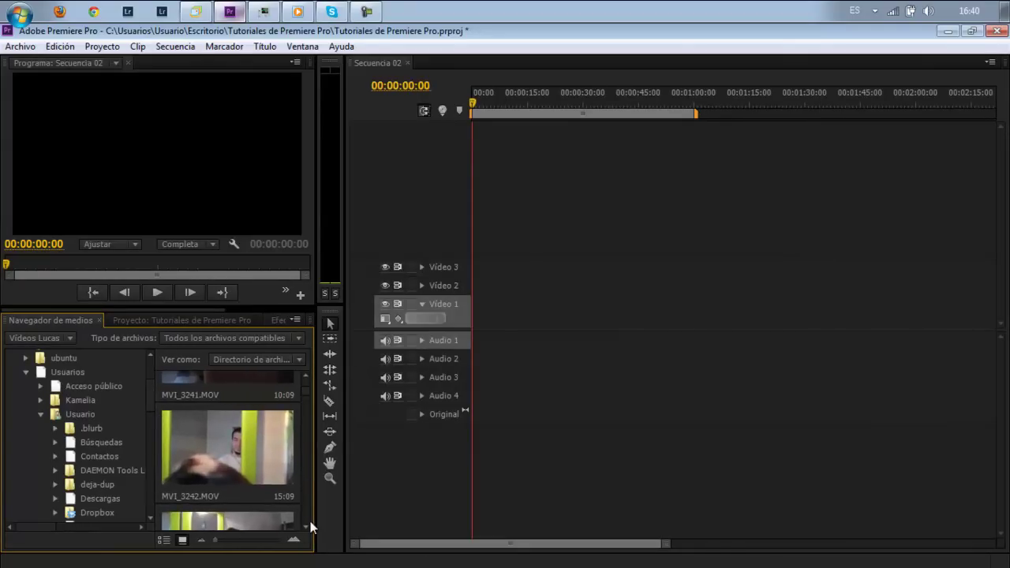
scroll(307, 527, down, 5)
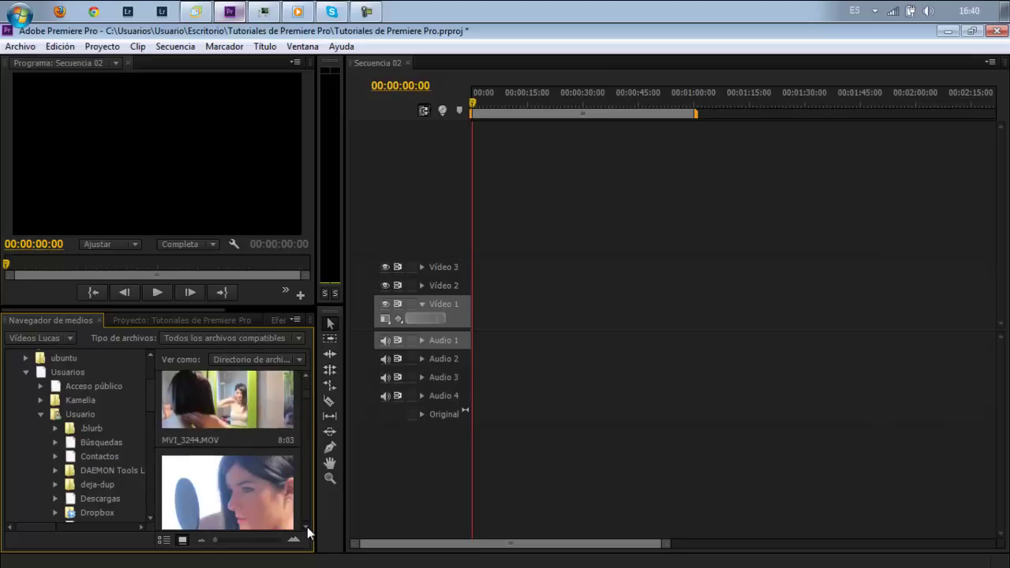
scroll(307, 527, down, 2)
scroll(307, 526, down, 2)
scroll(307, 527, down, 2)
scroll(307, 527, down, 2)
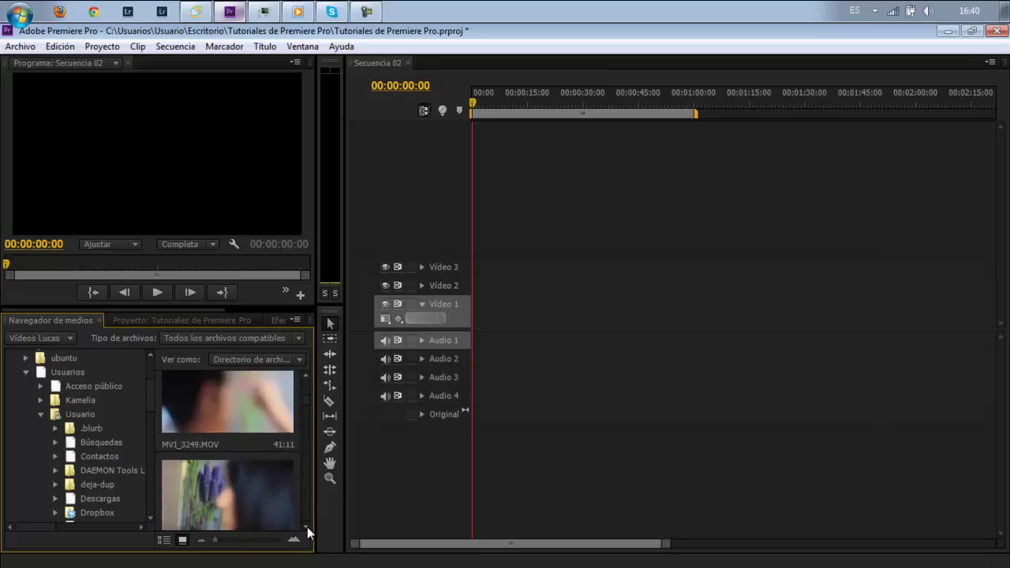
scroll(306, 527, down, 2)
scroll(307, 526, down, 2)
scroll(307, 527, down, 2)
scroll(307, 527, down, 2)
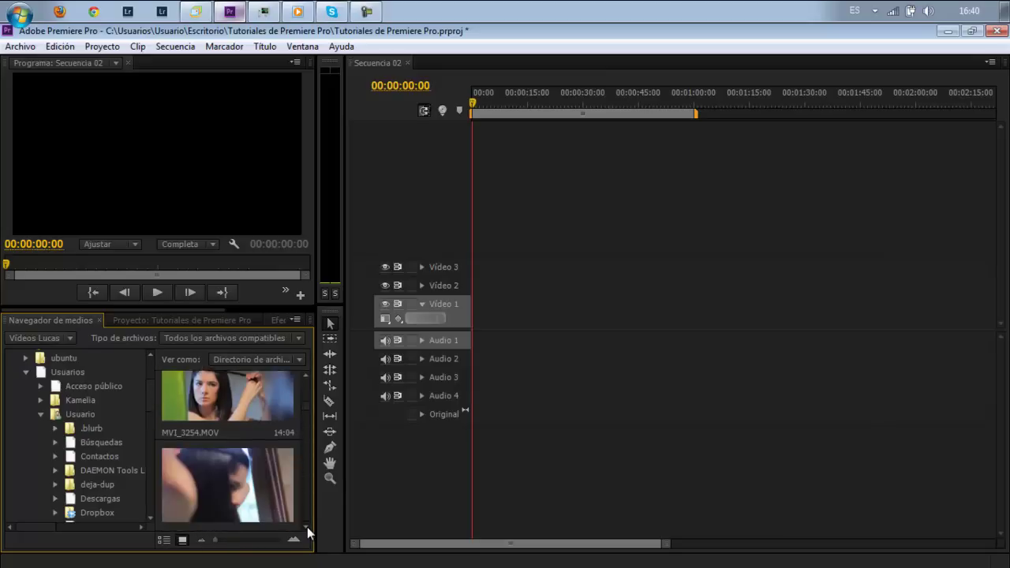
scroll(306, 527, down, 2)
scroll(306, 527, down, 1)
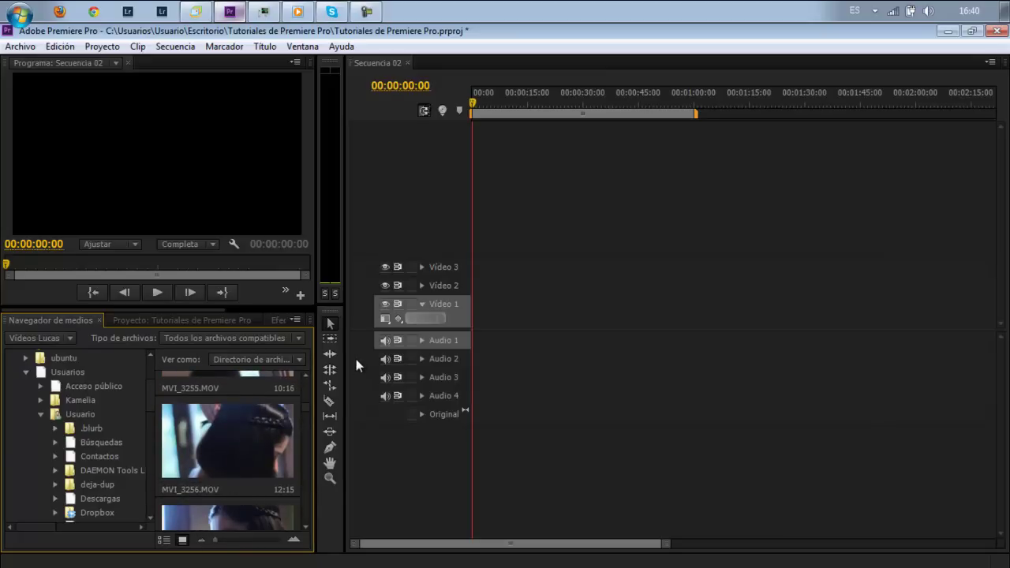
Toggle List View and back to Icon View, then scroll down to MVI_3271.MOV
click(164, 541)
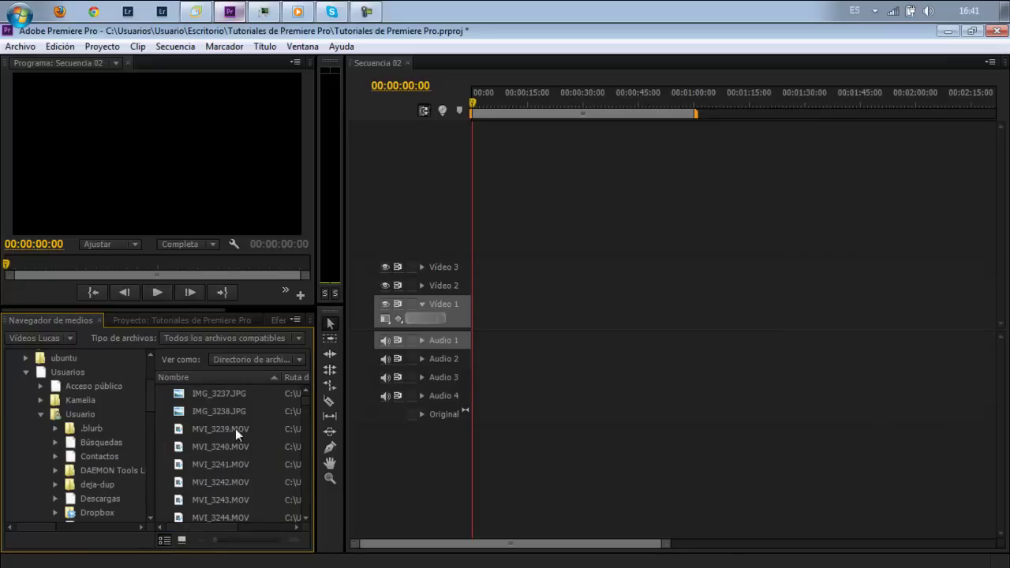
click(182, 540)
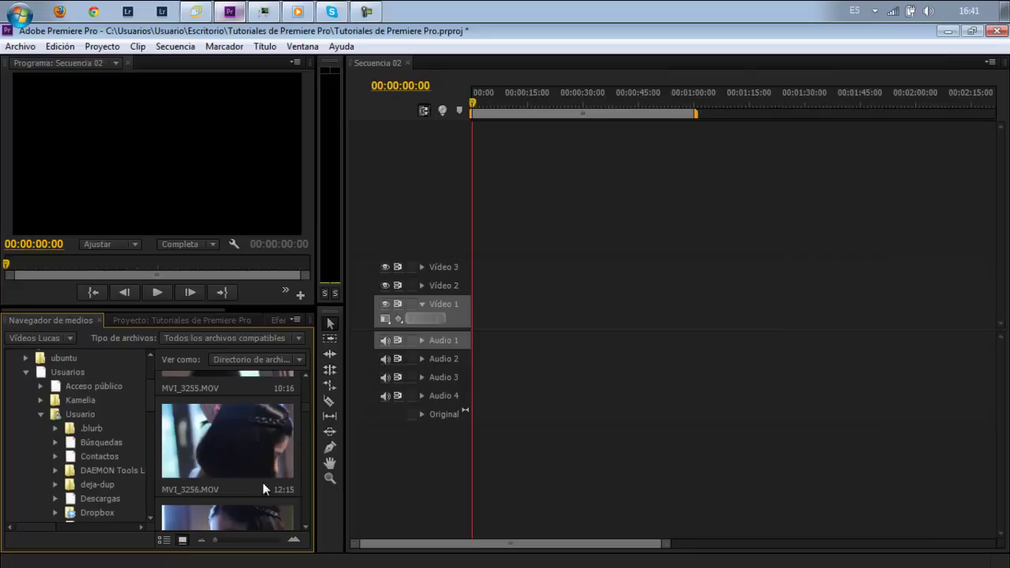
scroll(308, 407, down, 5)
scroll(307, 411, down, 5)
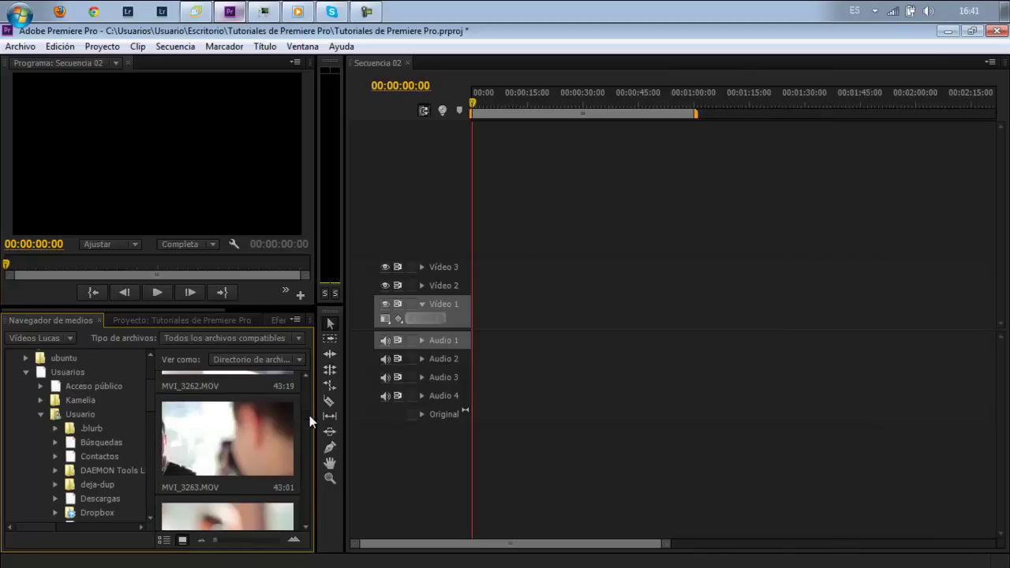
scroll(309, 416, down, 2)
scroll(310, 417, down, 2)
scroll(310, 418, down, 1)
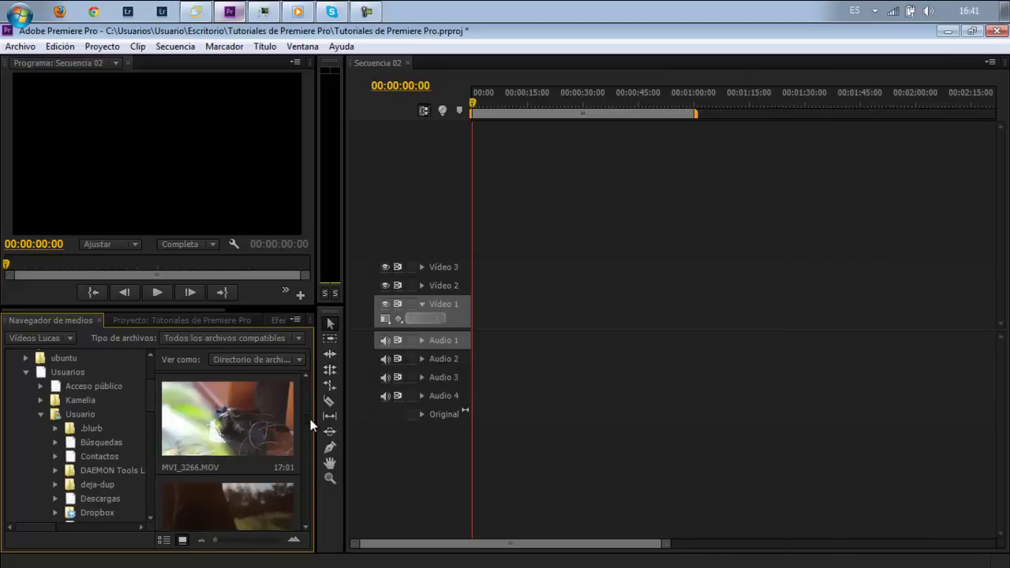
scroll(310, 420, down, 1)
scroll(309, 422, down, 2)
scroll(311, 424, down, 1)
scroll(312, 429, down, 1)
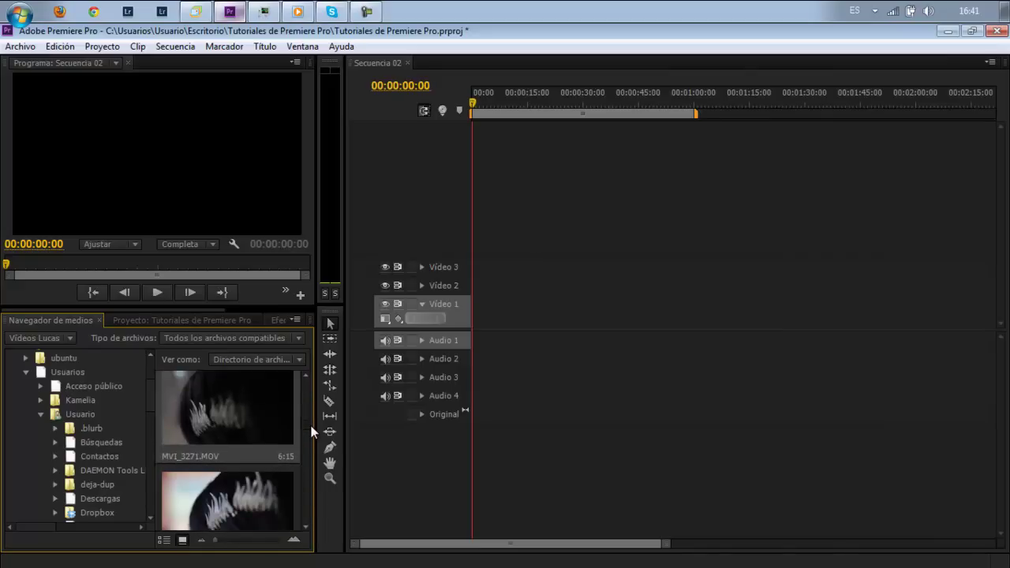
scroll(311, 431, down, 1)
scroll(311, 431, up, 1)
scroll(311, 430, down, 1)
scroll(311, 430, up, 1)
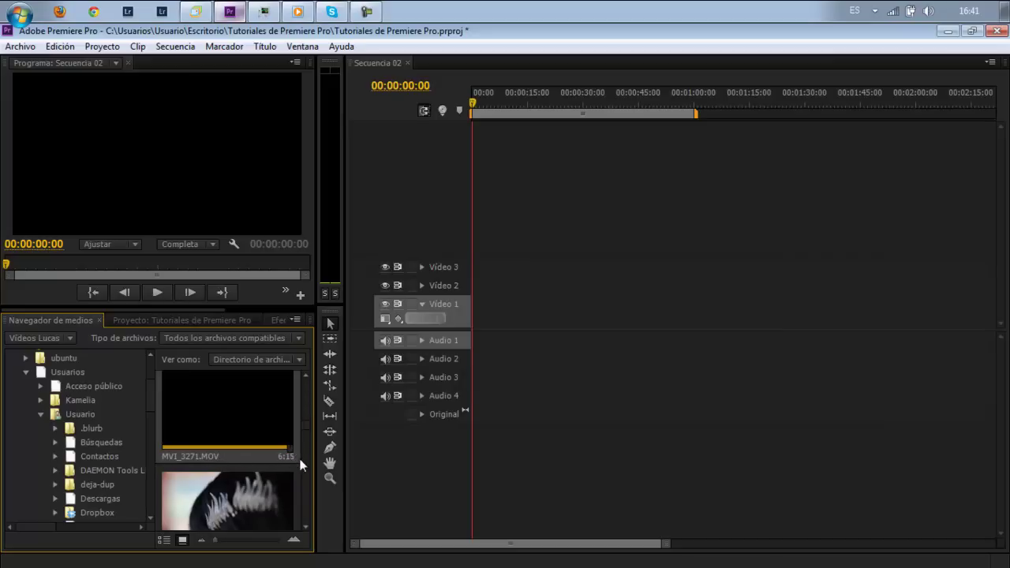
Import MVI_3271 into the project and view the project contents beside Secuencia 02
right_click(189, 424)
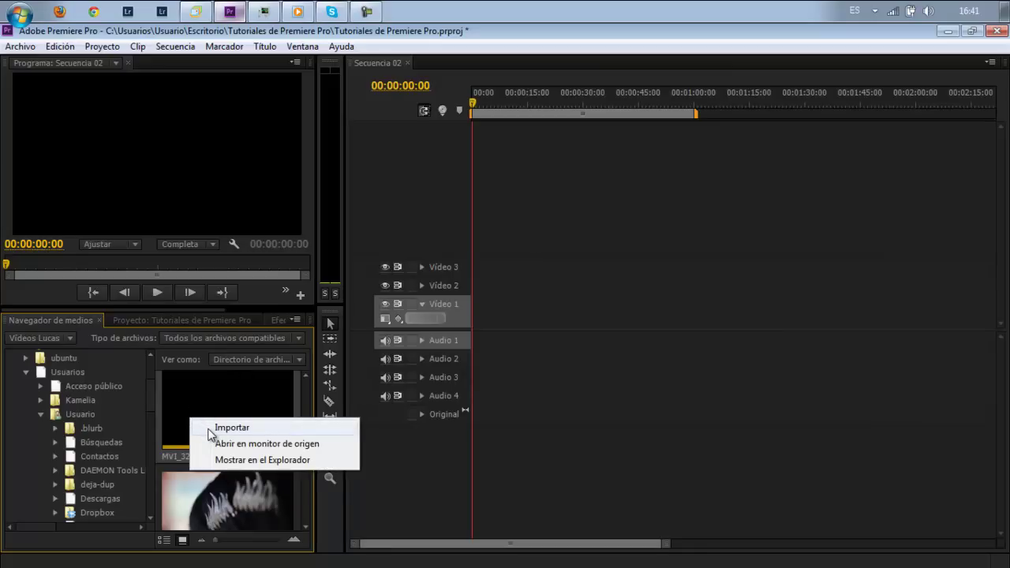
click(209, 429)
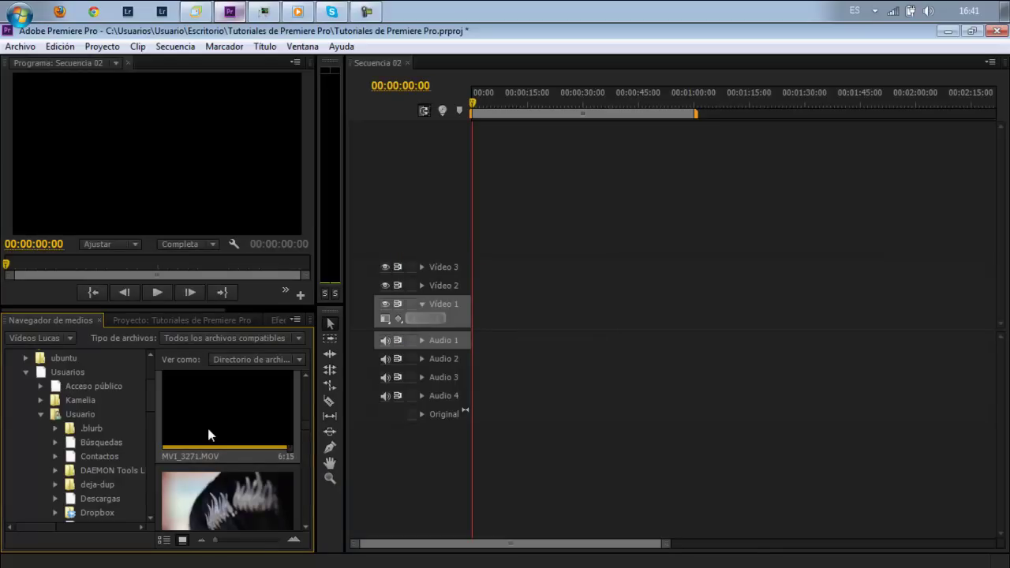
click(166, 321)
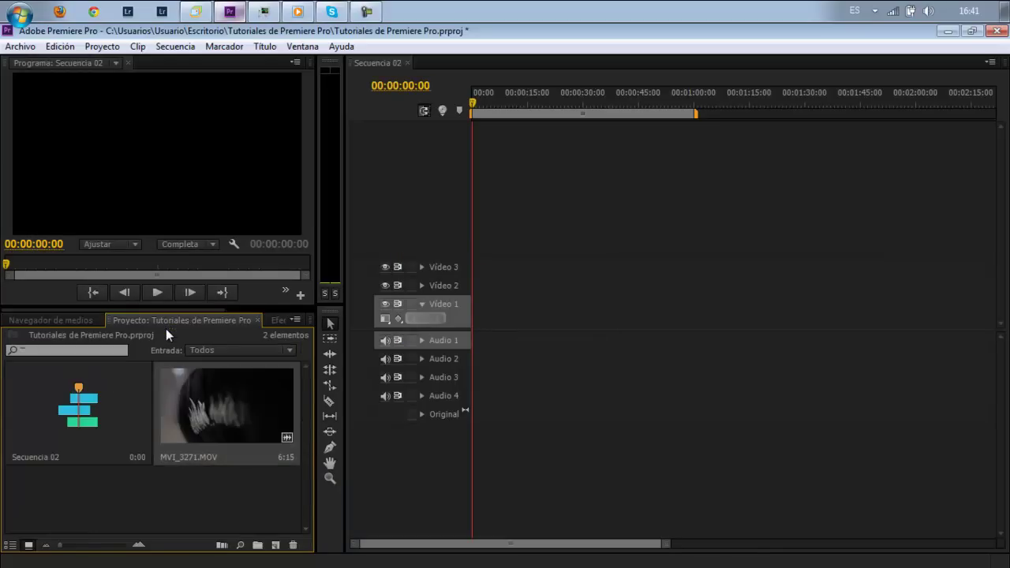
click(45, 429)
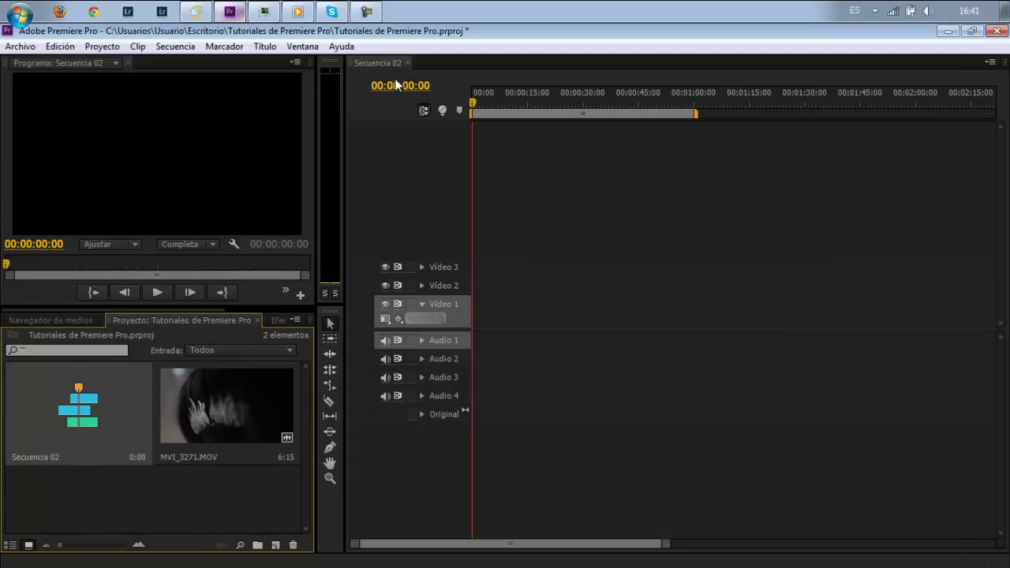
Select MVI_3271.MOV in the project and skim its frames to the end
click(201, 415)
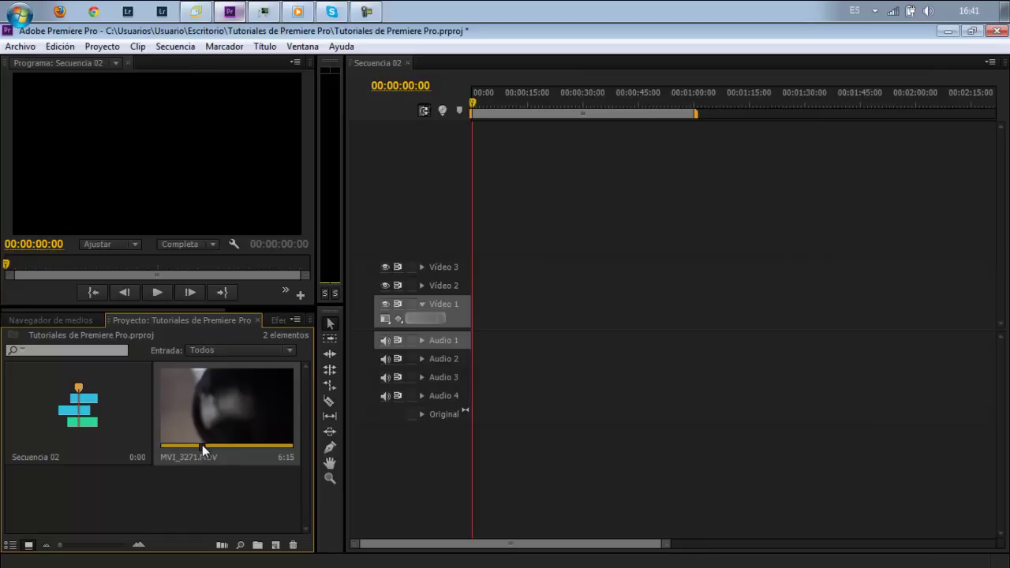
mouse_move(201, 450)
mouse_down()
mouse_move(238, 449)
mouse_move(162, 452)
mouse_up()
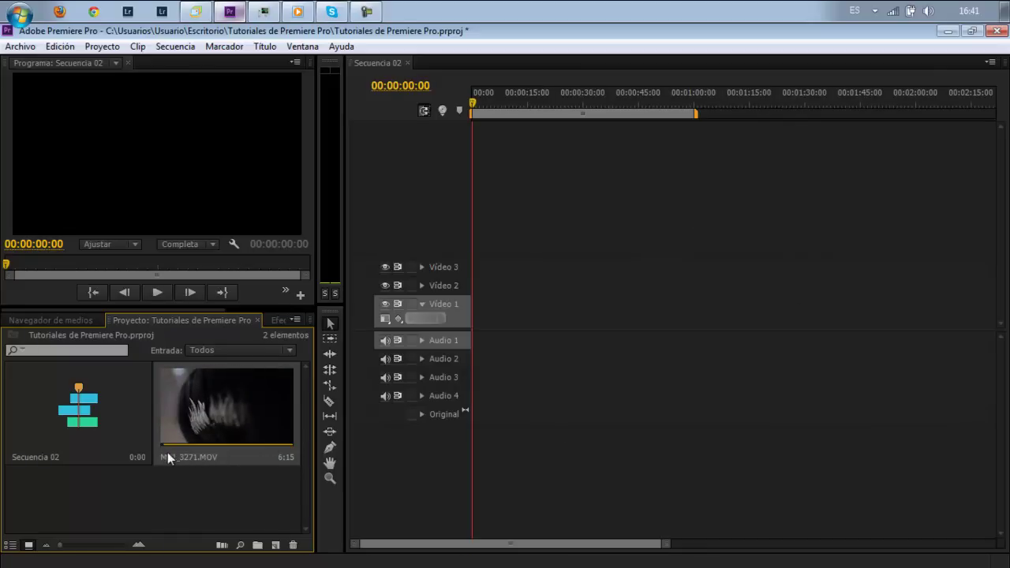
mouse_move(168, 459)
mouse_down()
mouse_move(293, 460)
mouse_move(168, 449)
mouse_up()
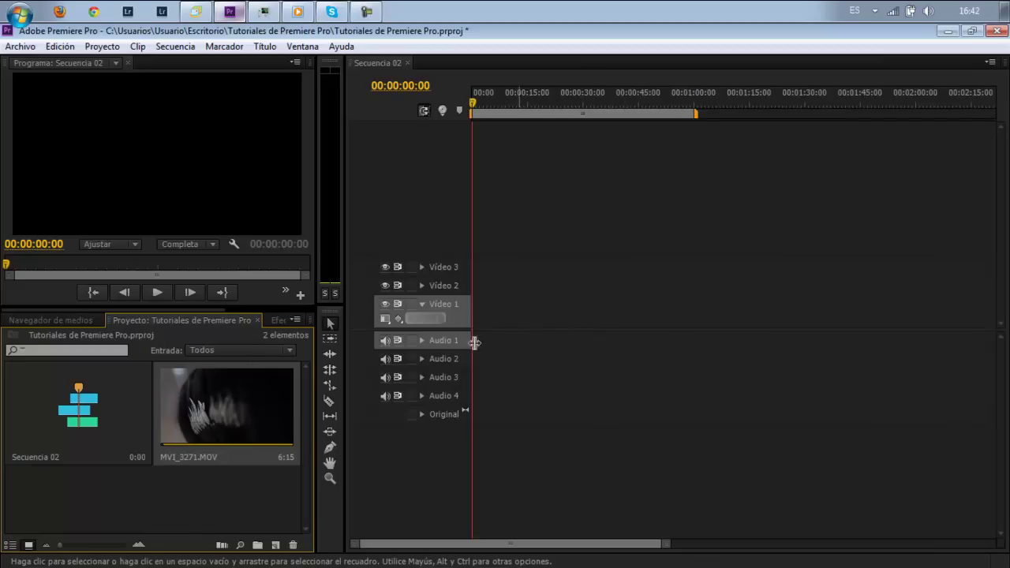
Return to the Media Browser and open MVI_3272.MOV in the Source monitor from its context menu
click(89, 321)
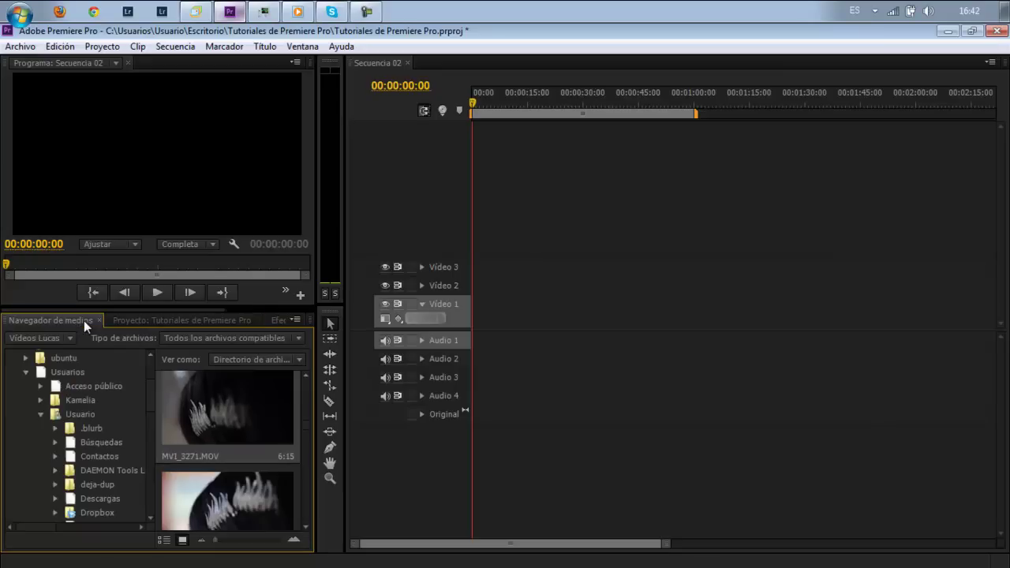
right_click(244, 497)
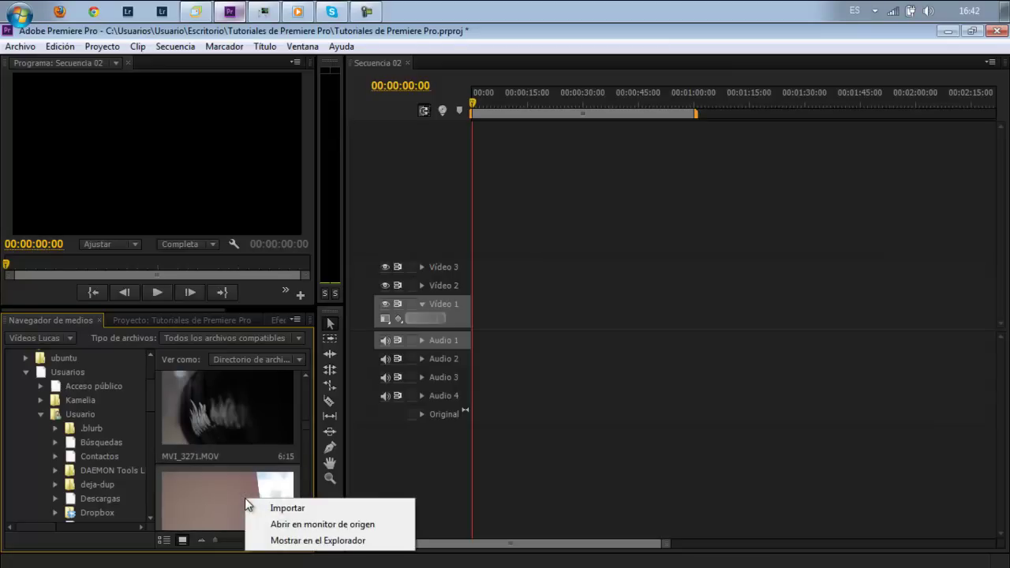
click(279, 526)
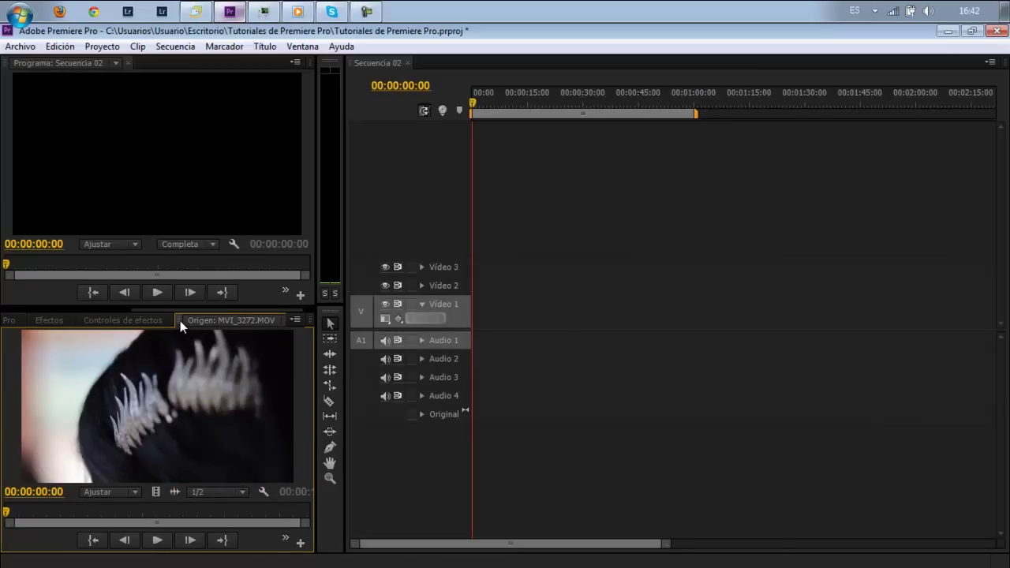
Dock the MVI_3272 Source monitor beside Secuencia 02, play it, and cue it to 00:00:03:03
drag(180, 320, 524, 162)
drag(549, 196, 550, 196)
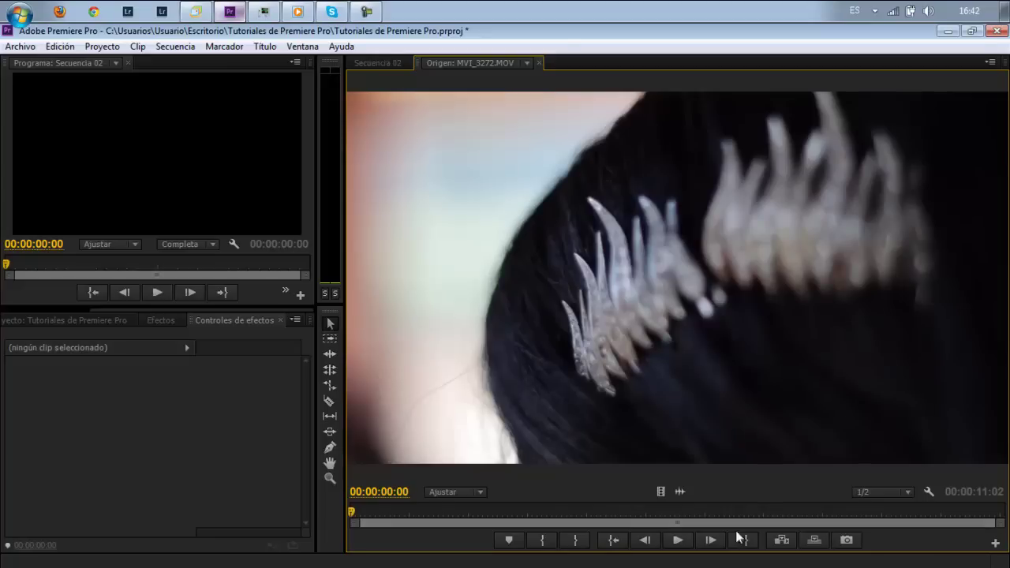
click(677, 541)
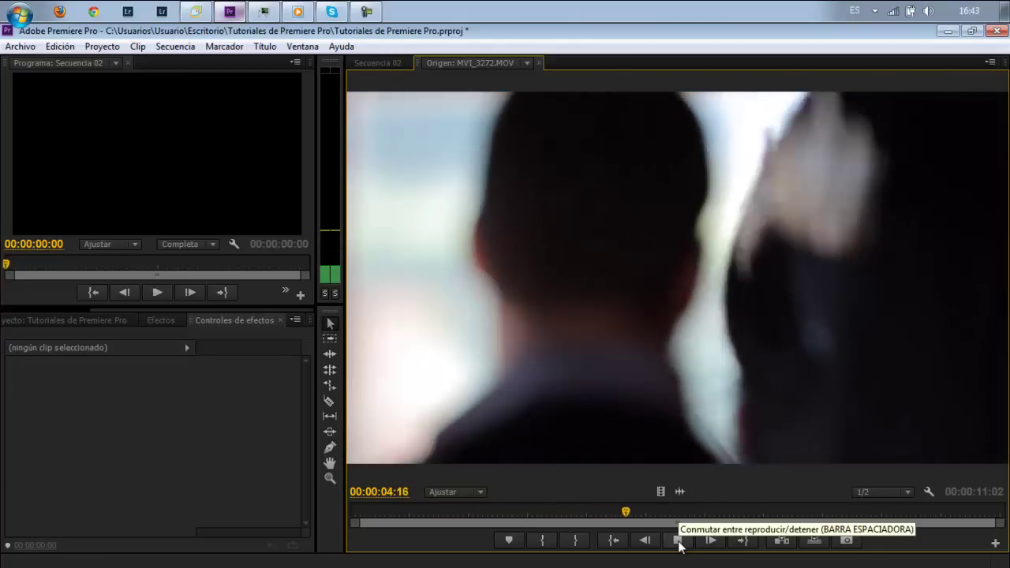
click(677, 541)
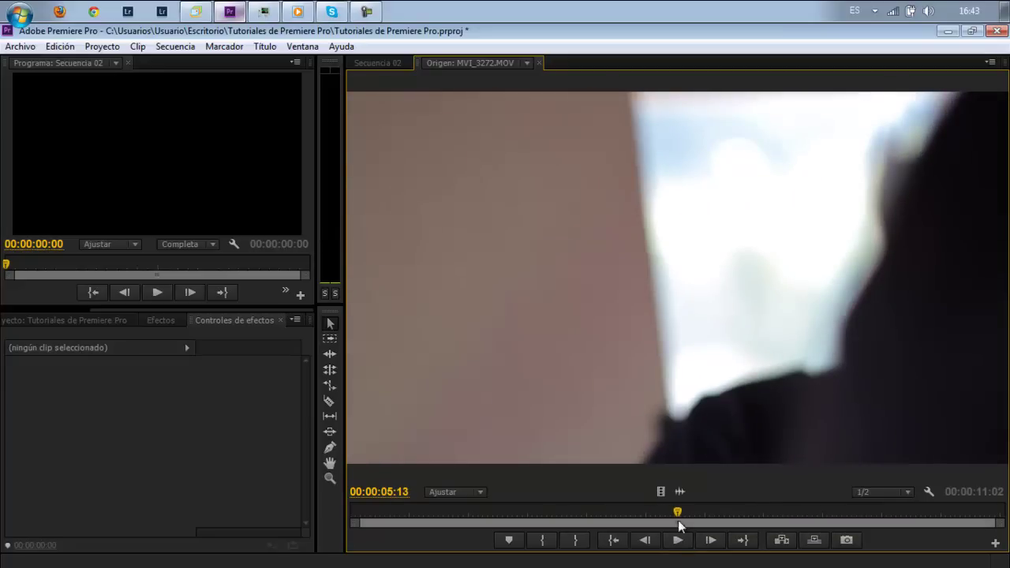
mouse_move(679, 512)
mouse_down()
mouse_move(398, 502)
mouse_move(392, 512)
mouse_move(581, 505)
mouse_move(982, 514)
mouse_move(671, 519)
mouse_move(890, 505)
mouse_move(629, 524)
mouse_move(537, 514)
mouse_up()
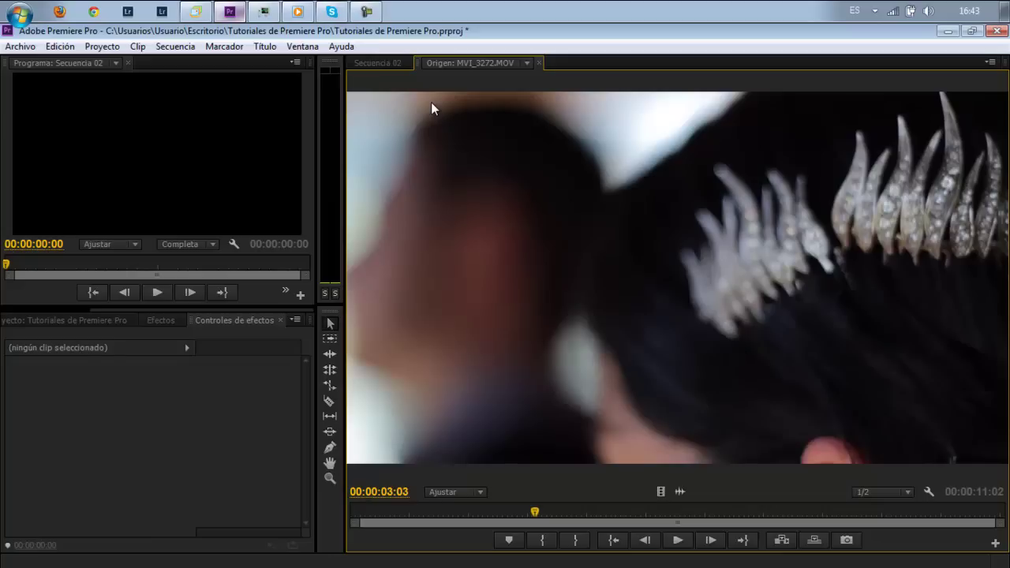
click(55, 321)
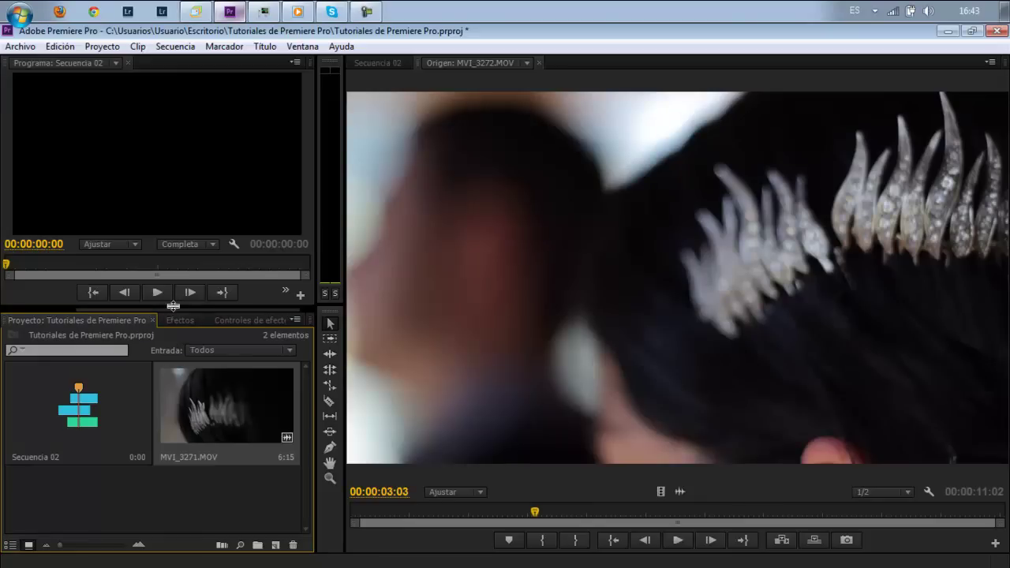
drag(173, 310, 132, 307)
click(71, 319)
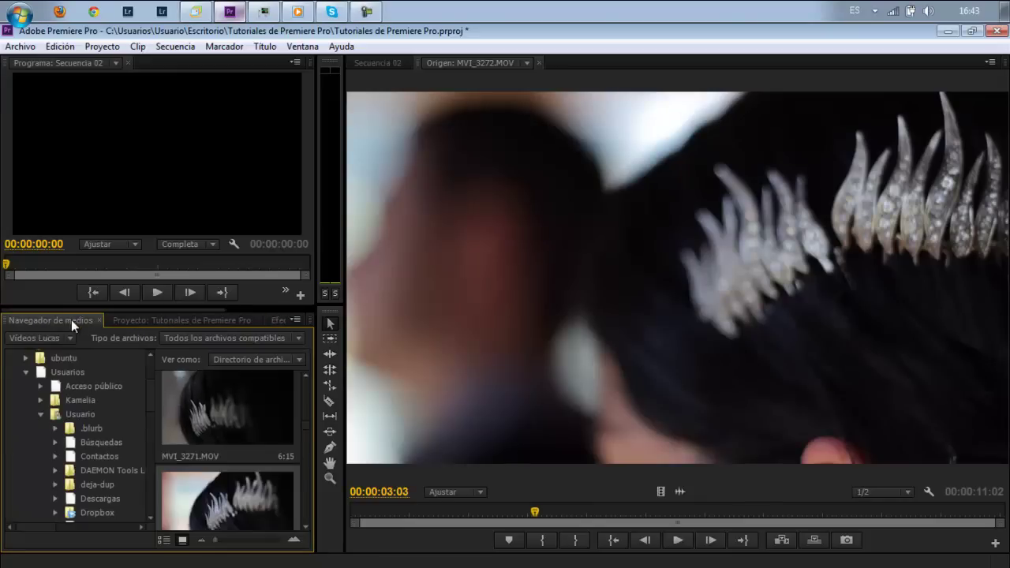
right_click(230, 414)
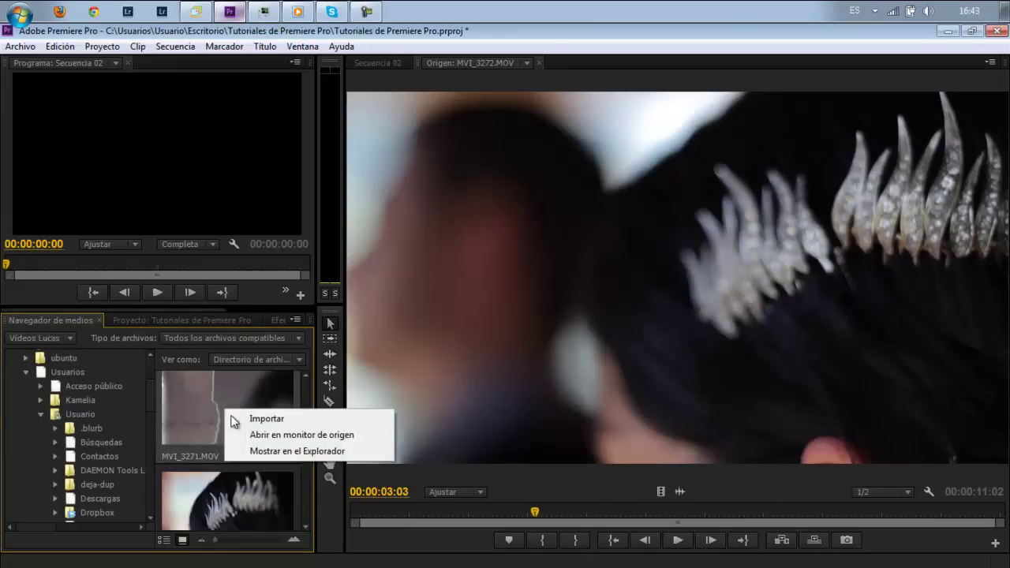
click(180, 321)
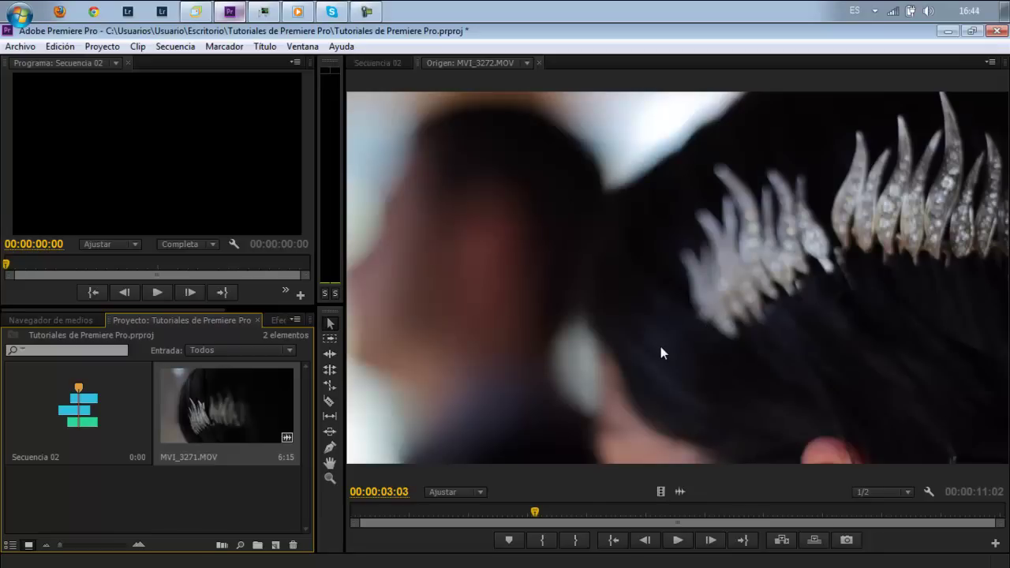
mouse_move(536, 511)
mouse_down()
mouse_move(564, 496)
mouse_move(634, 486)
mouse_move(530, 475)
mouse_up()
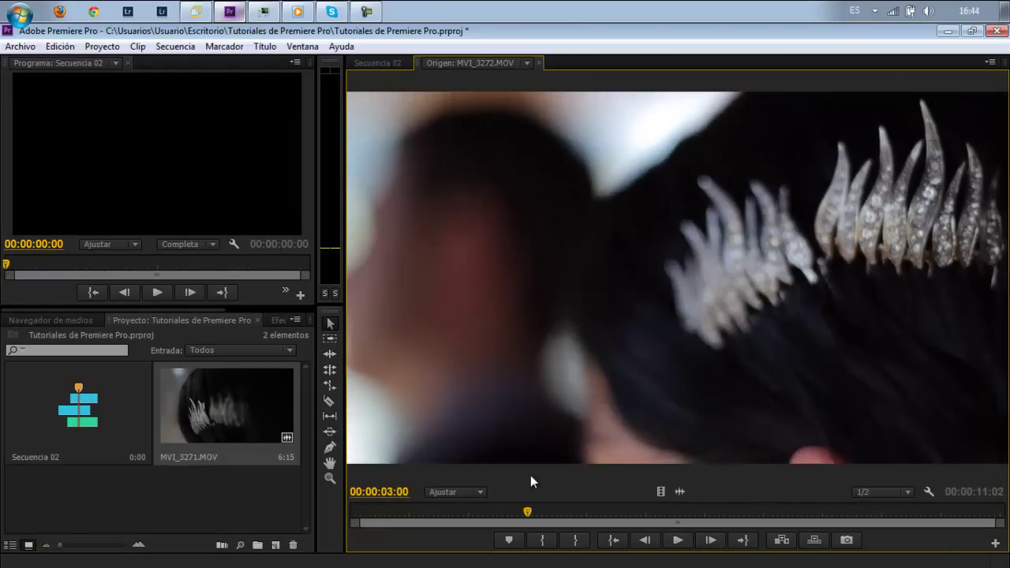
Insert MVI_3272 into Secuencia 02 from the Source monitor, then delete it from the timeline
right_click(579, 251)
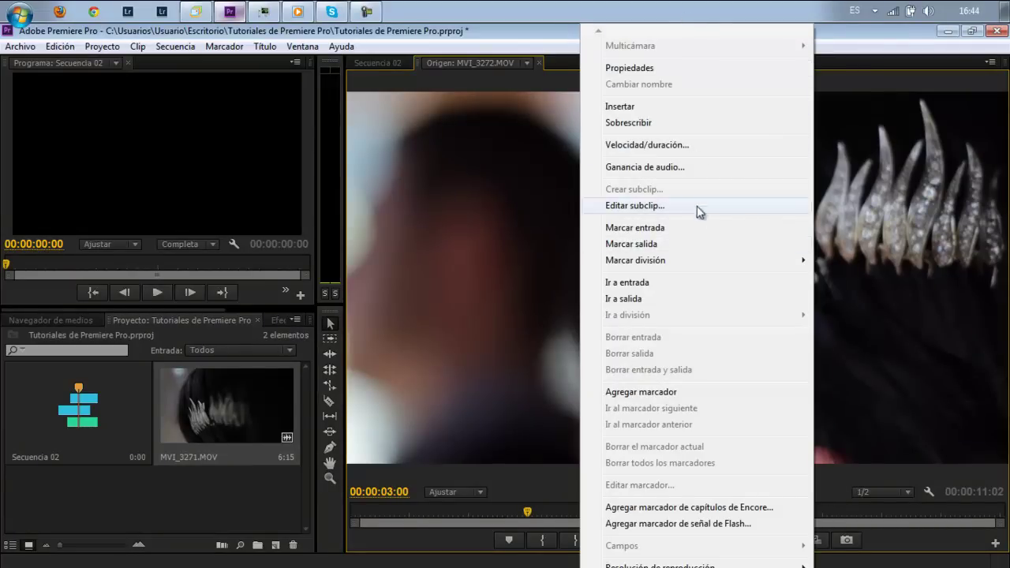
click(688, 112)
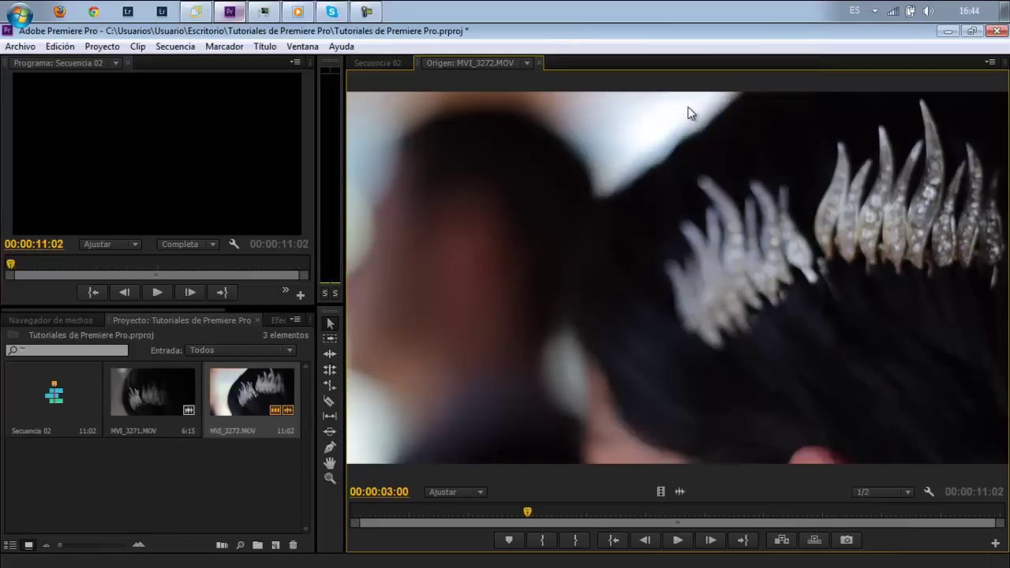
click(378, 63)
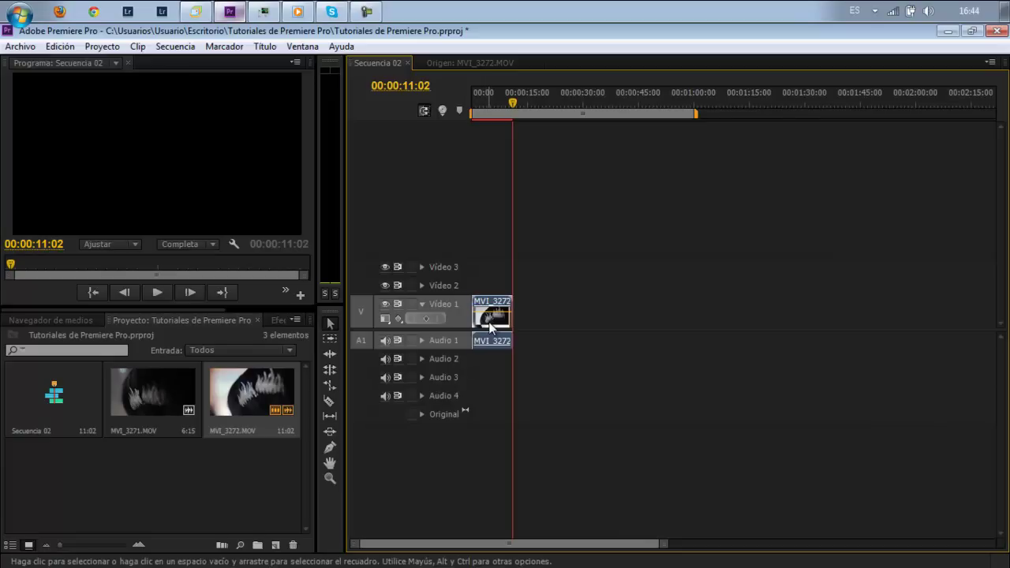
key(Delete)
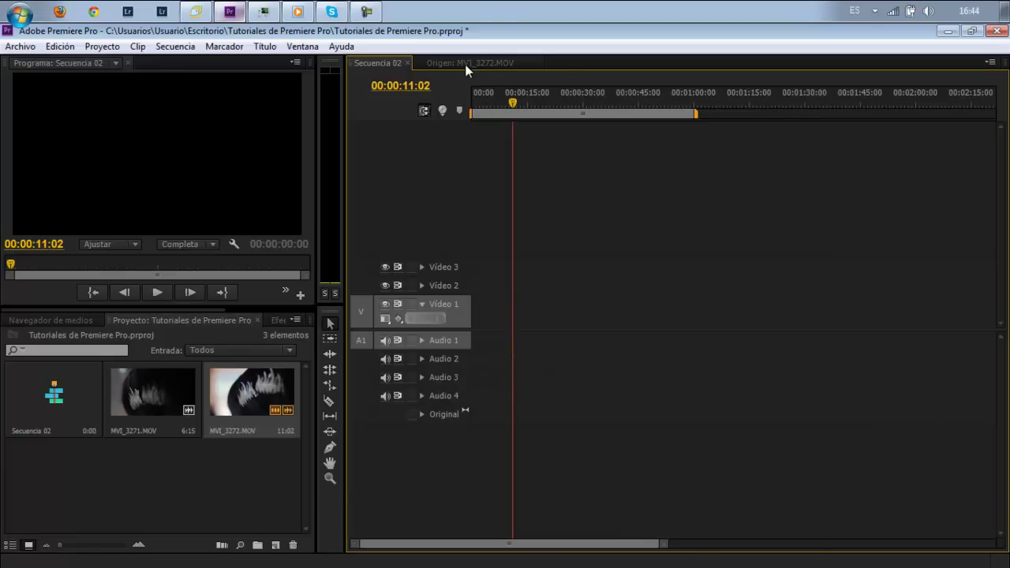
Show MVI_3272 in the Source monitor and dismiss its context menus without choosing anything
click(467, 64)
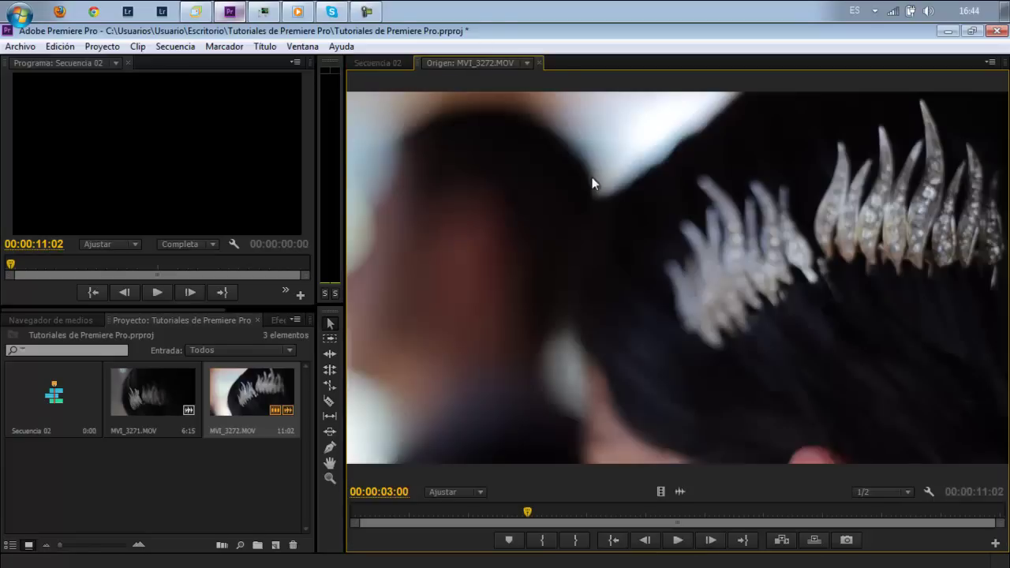
right_click(276, 386)
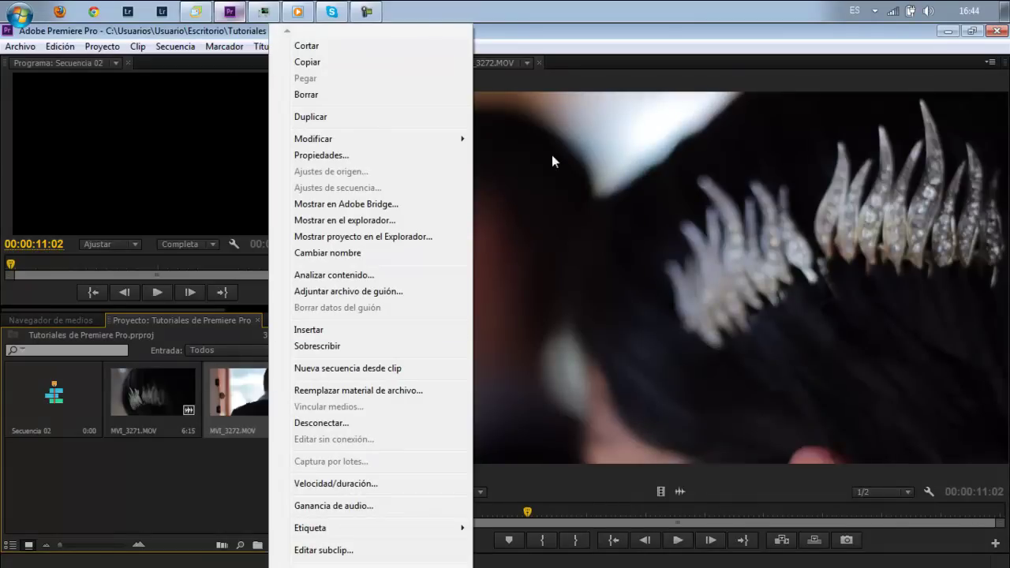
right_click(613, 227)
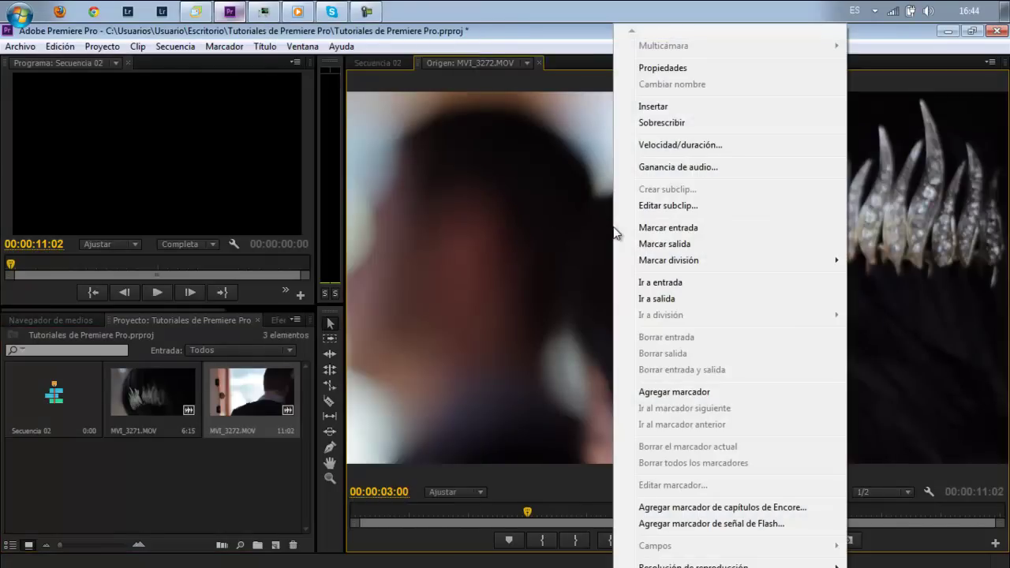
click(162, 493)
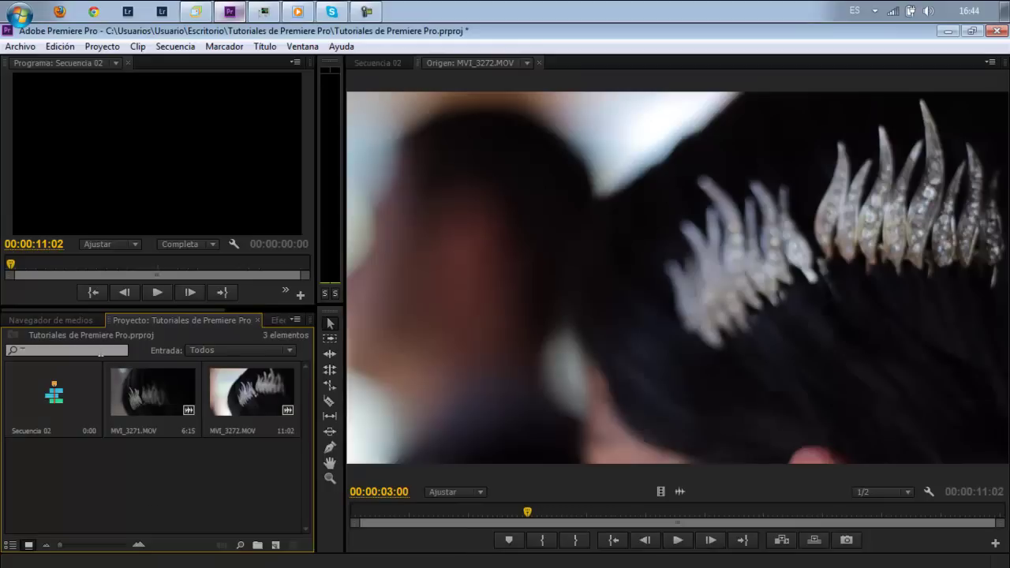
Open MVI_3273 from the Media Browser in the Source monitor and drag it into the project
click(69, 320)
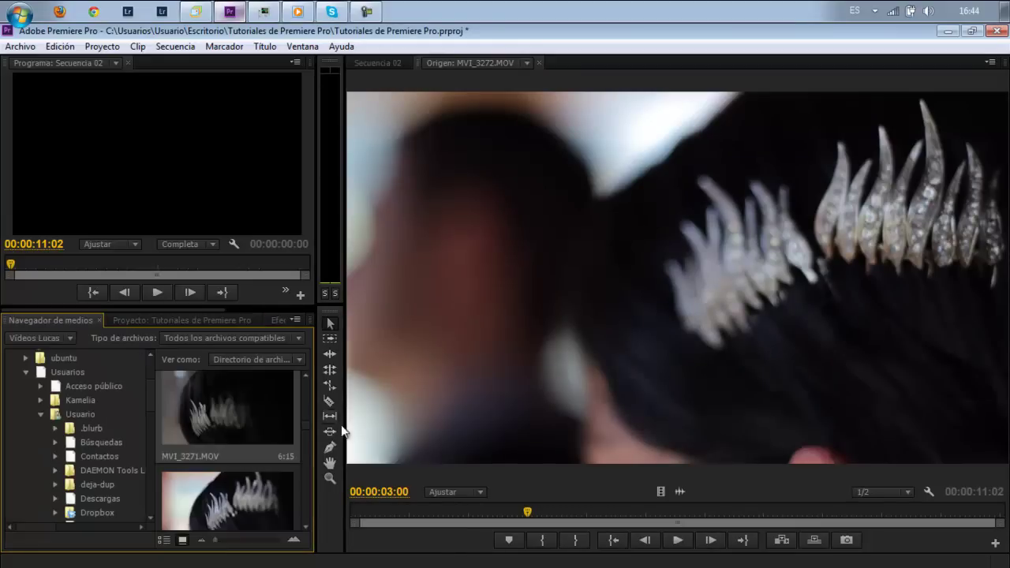
scroll(307, 526, down, 4)
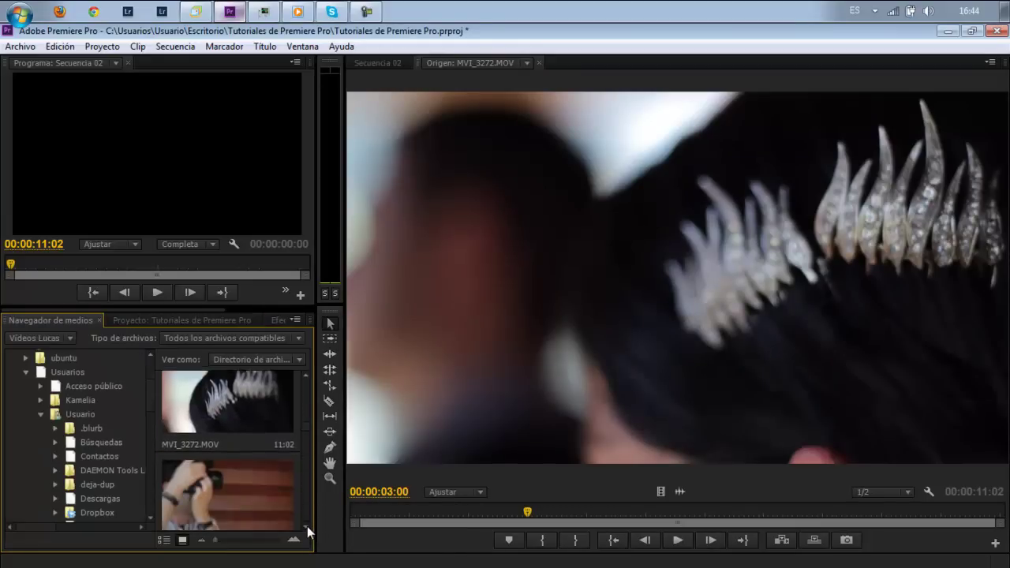
right_click(242, 451)
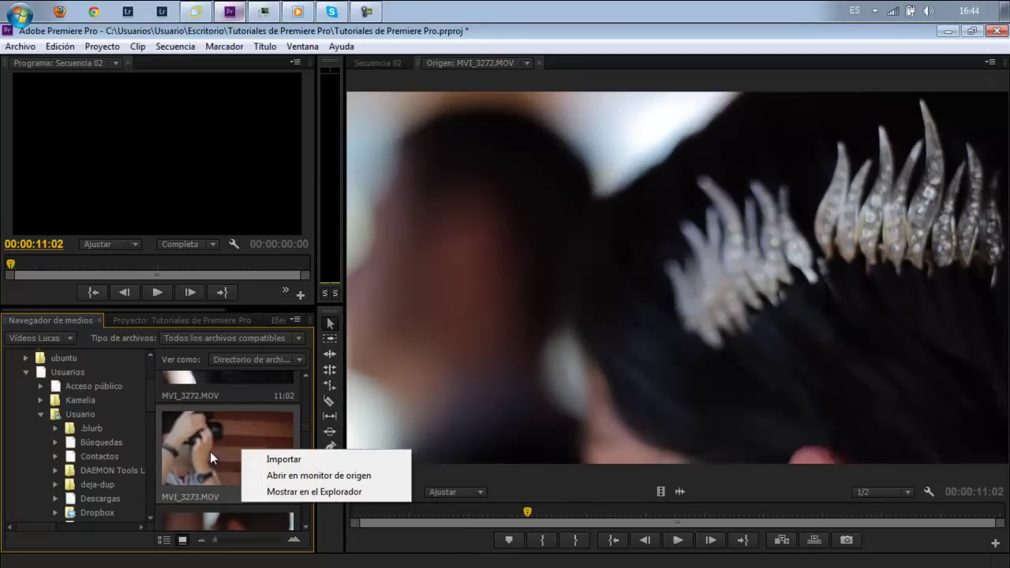
click(286, 480)
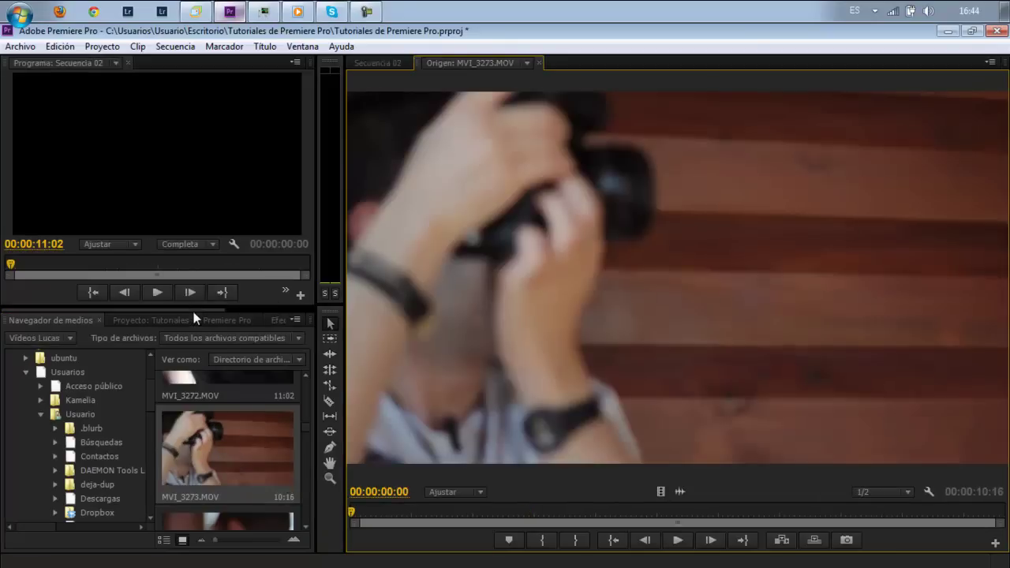
click(192, 317)
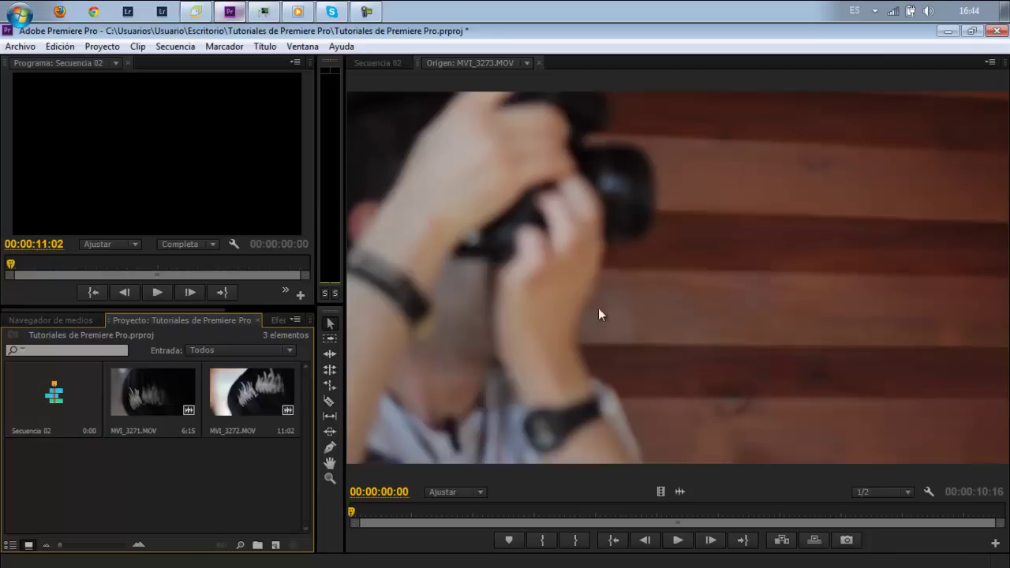
click(620, 302)
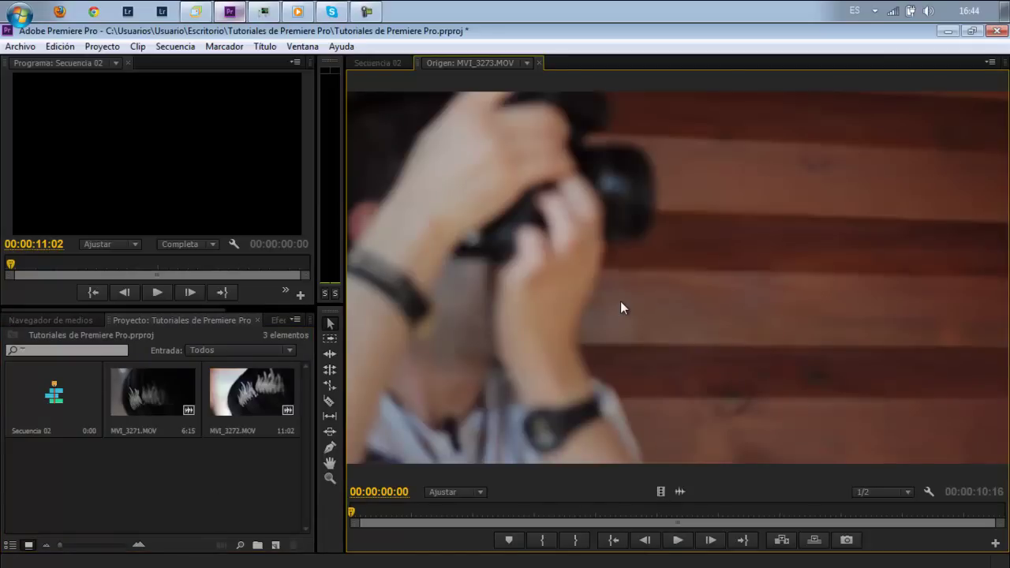
drag(621, 308, 246, 479)
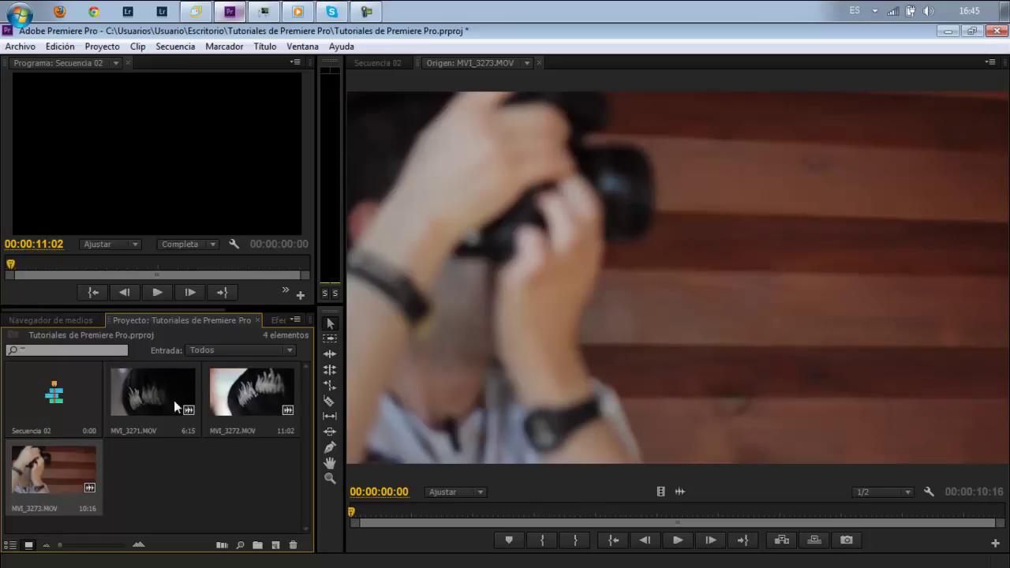
Load MVI_3271 into the Source monitor and play it
click(148, 403)
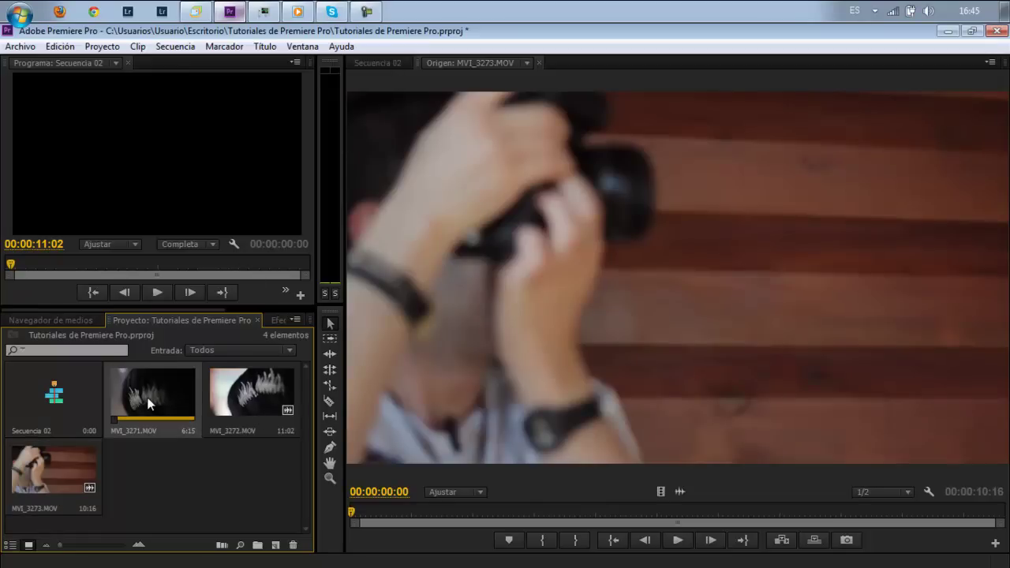
drag(166, 393, 518, 312)
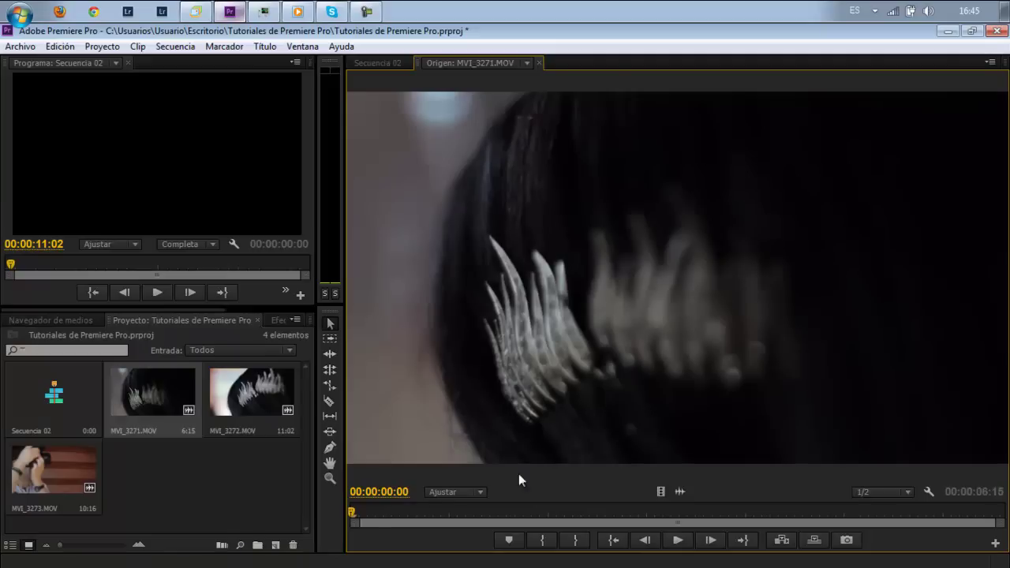
click(678, 541)
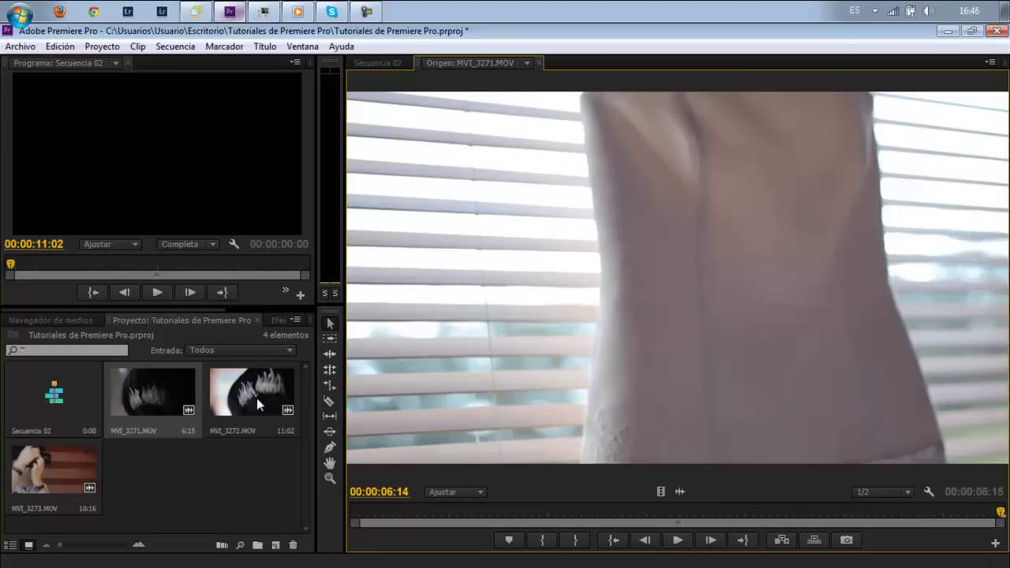
Play MVI_3272 through to 00:00:11:01, then select MVI_3271 in the project
double_click(257, 397)
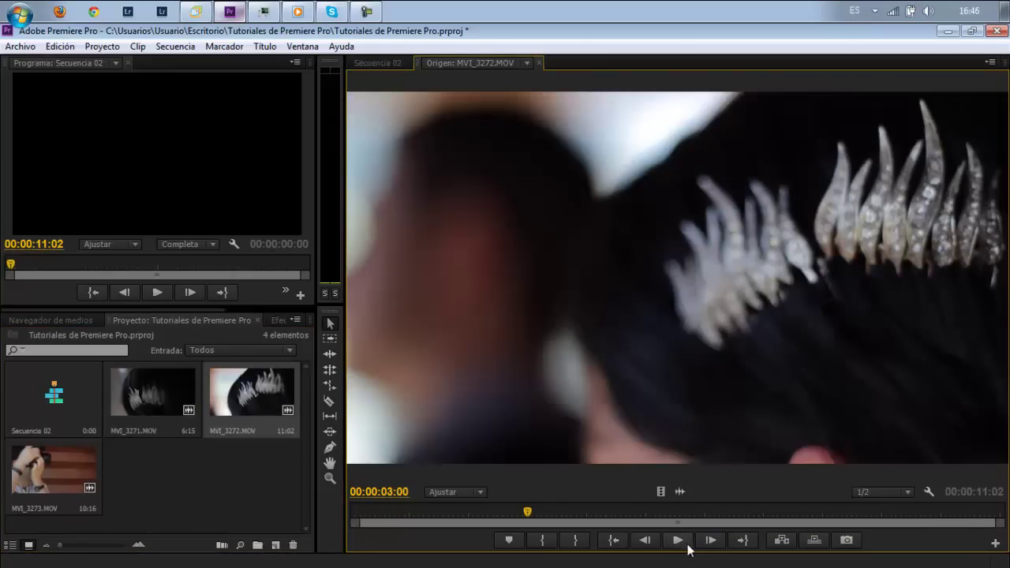
click(678, 540)
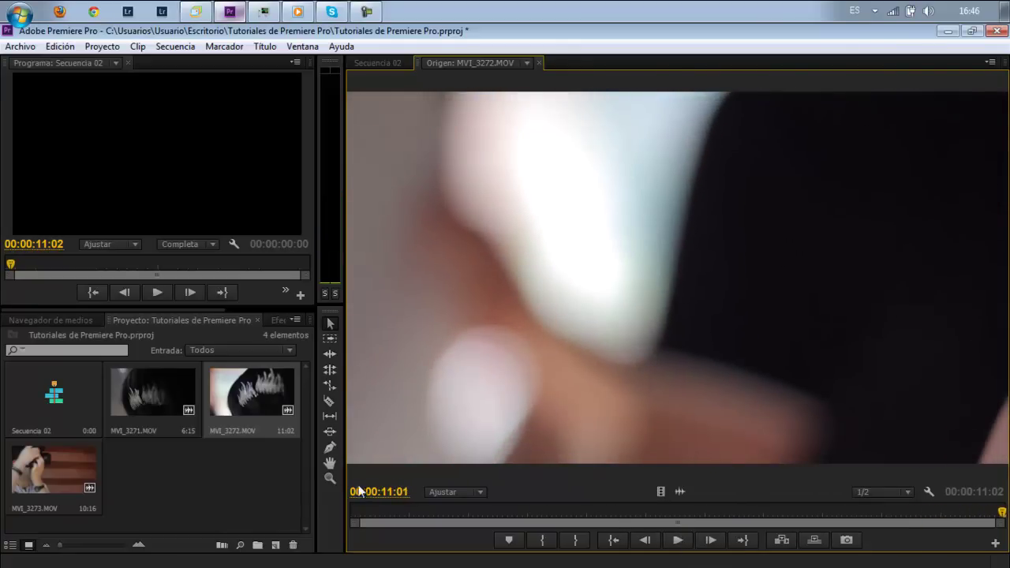
click(213, 486)
click(161, 402)
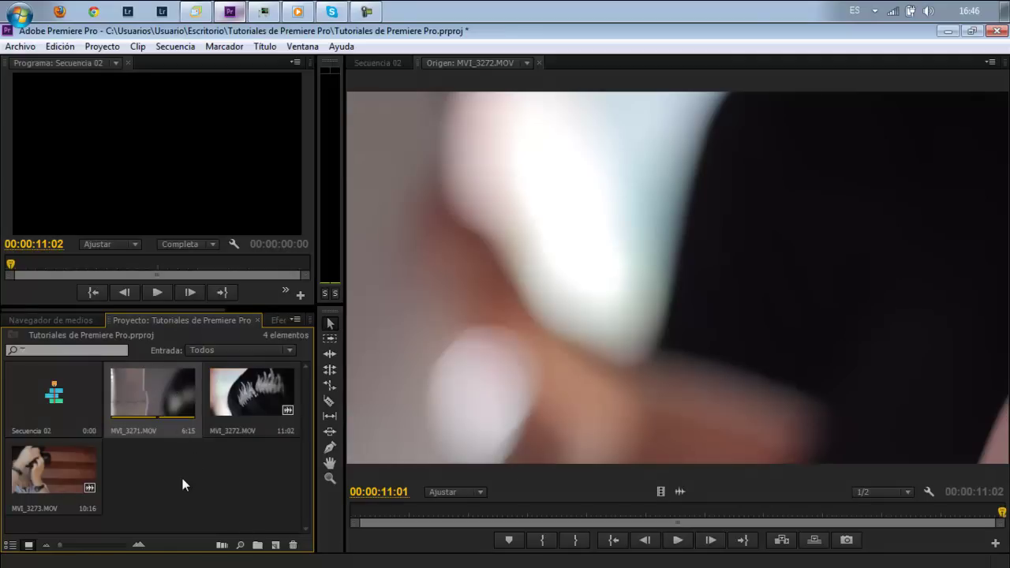
Delete MVI_3271 from the project and move the Secuencia 02 playhead to 00:00:04:15
key(Delete)
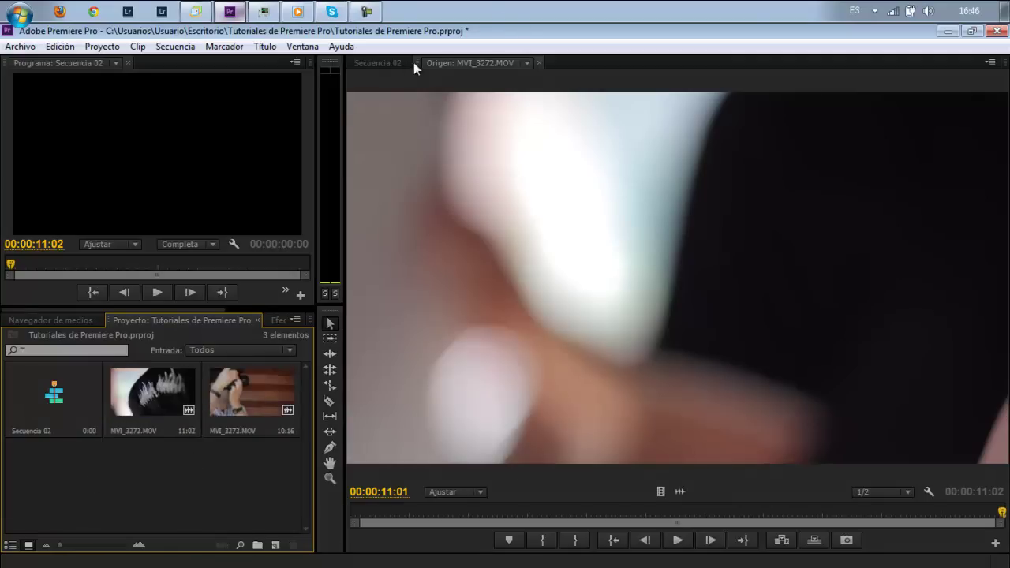
click(375, 63)
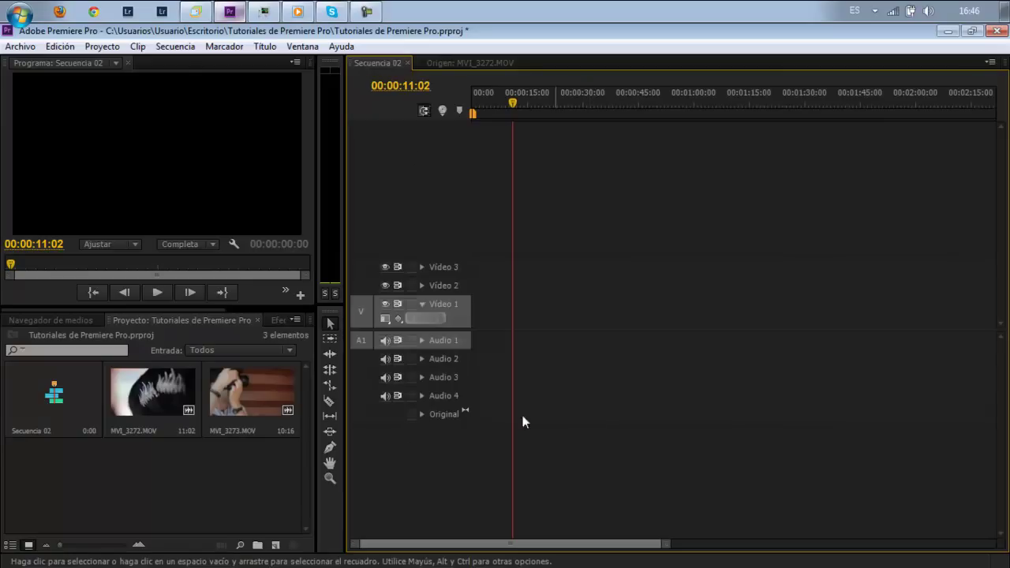
click(170, 491)
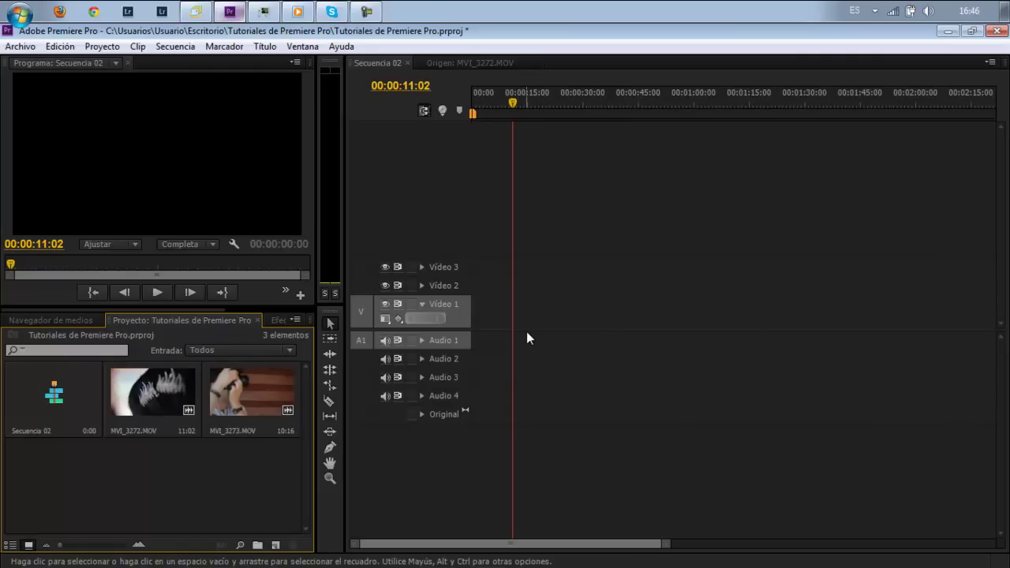
mouse_move(514, 108)
mouse_down()
mouse_move(483, 112)
mouse_move(553, 129)
mouse_move(500, 123)
mouse_up()
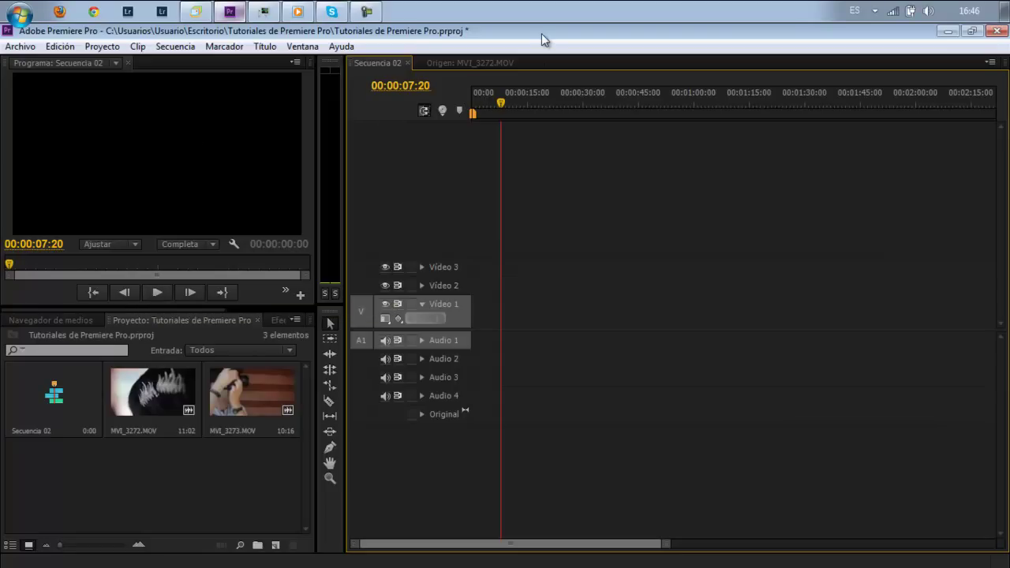
drag(501, 108, 490, 109)
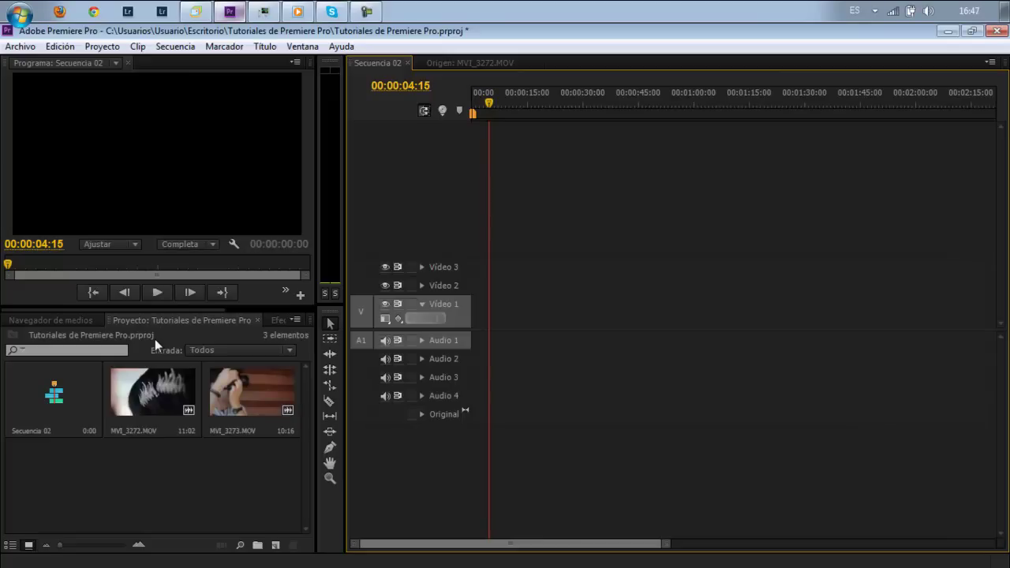
Play and pause MVI_3272 in the Source monitor, shuttle with J/K/L and step frames around 04:10
click(481, 65)
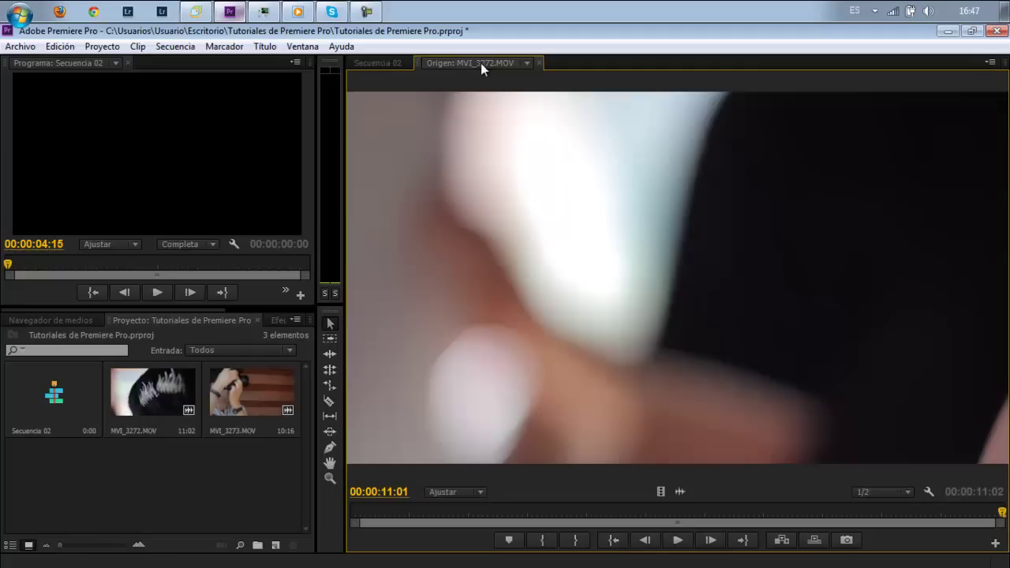
key(space)
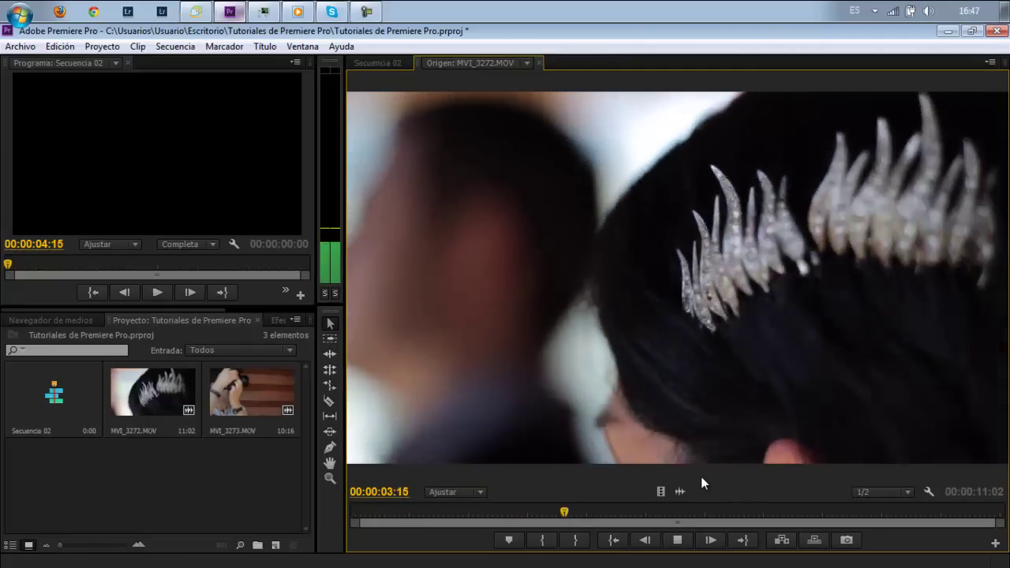
key(space)
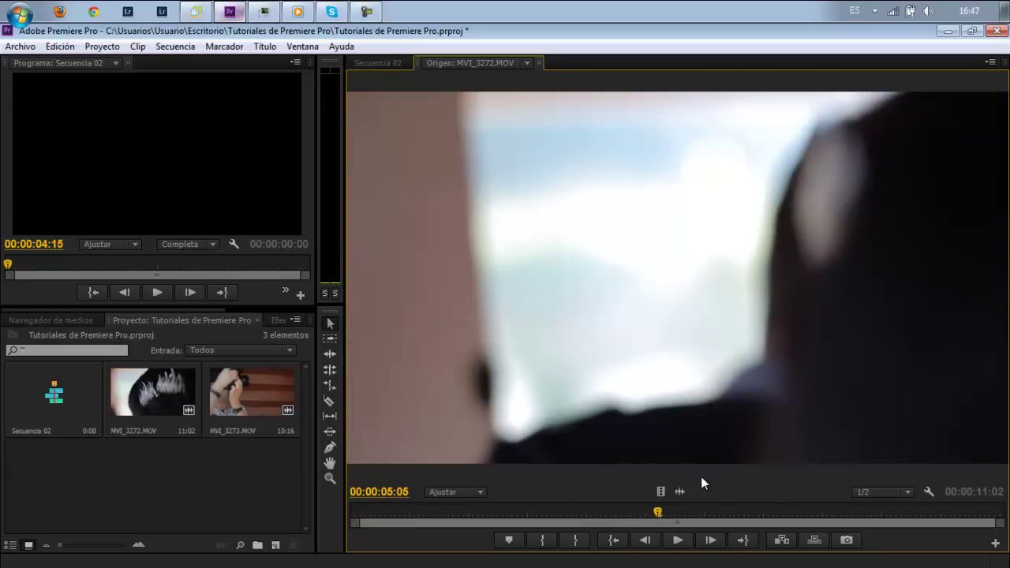
key(space)
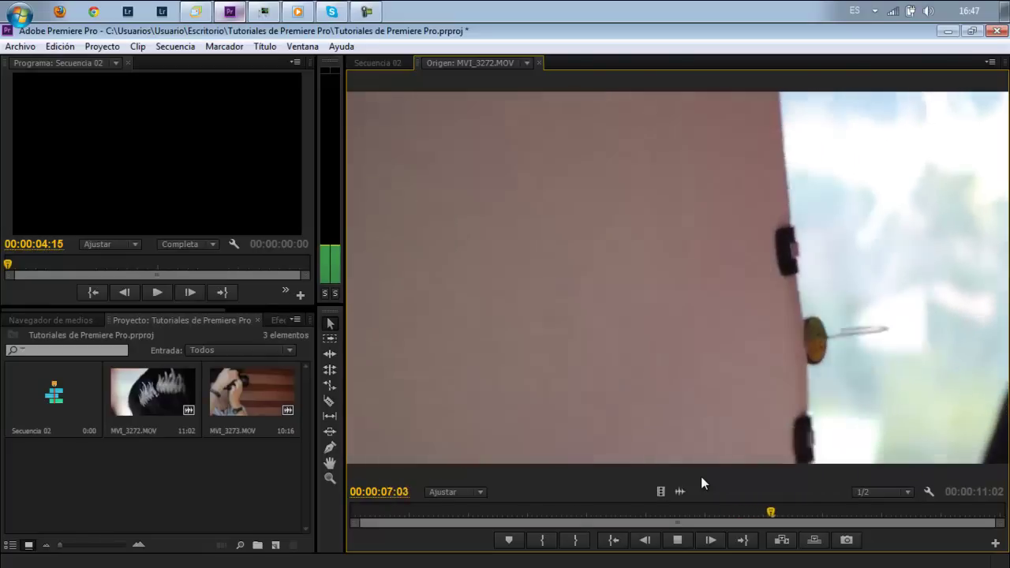
key(space)
key(Left)
key(Left)
key(Left)
key(Left)
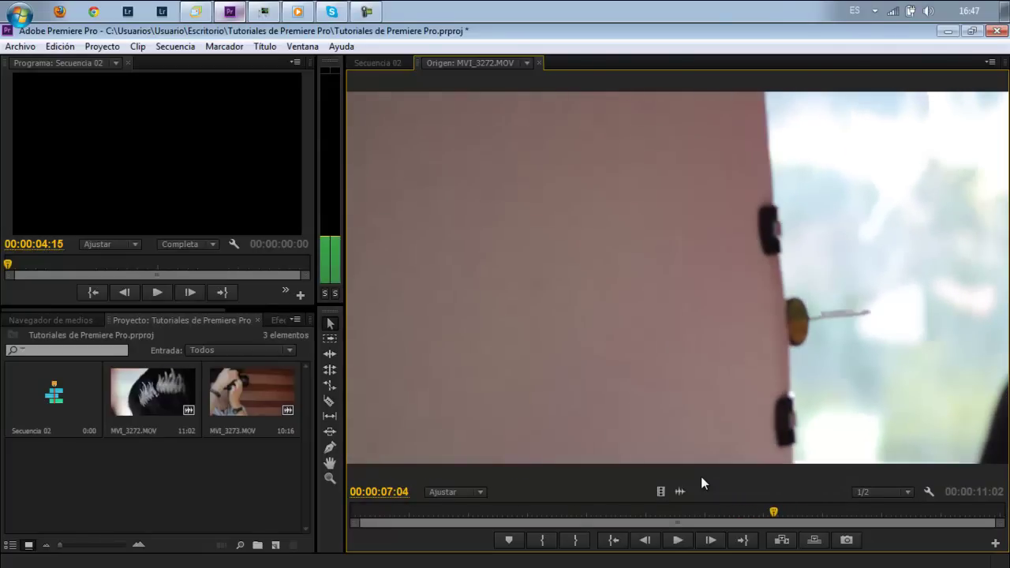
key(j)
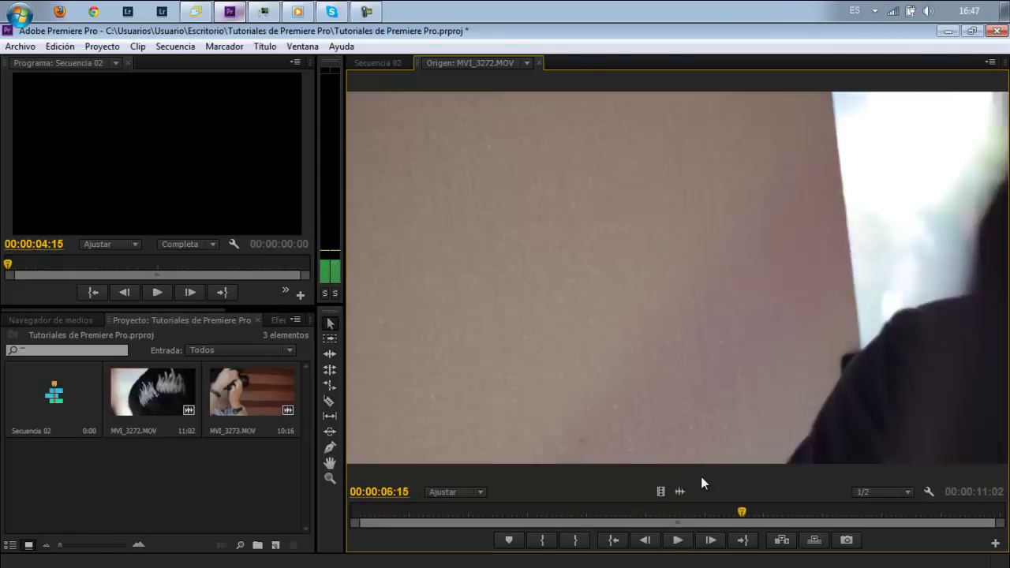
key(l)
key(l)
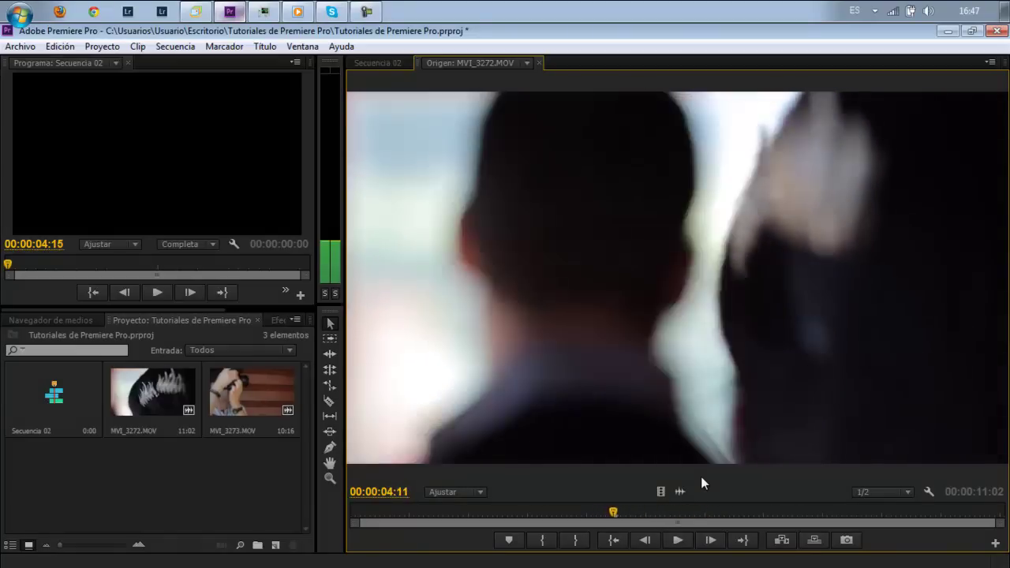
key(k)
key(Left)
key(Left)
key(j)
key(j)
key(k)
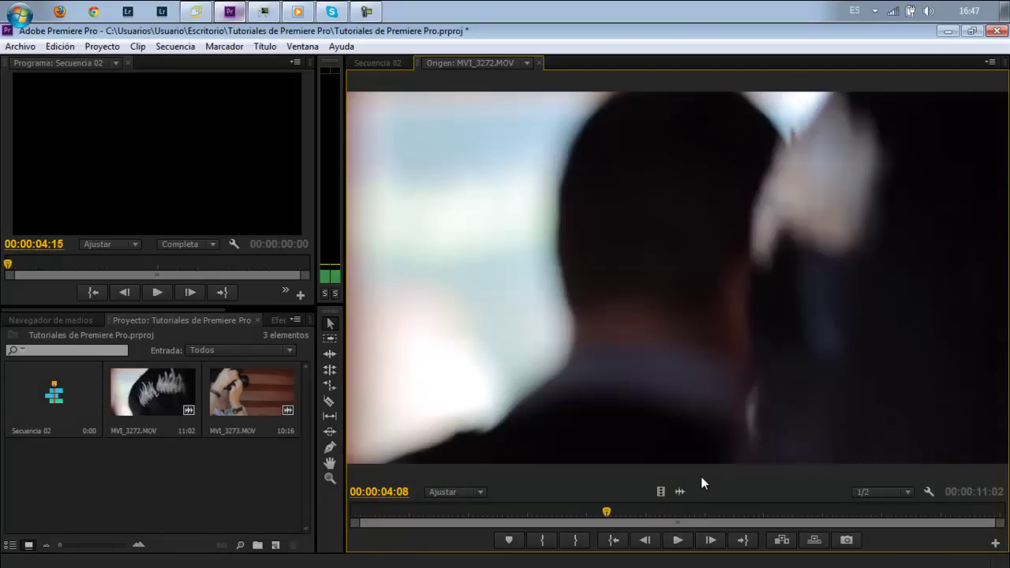
key(Right)
key(Right)
key(Right)
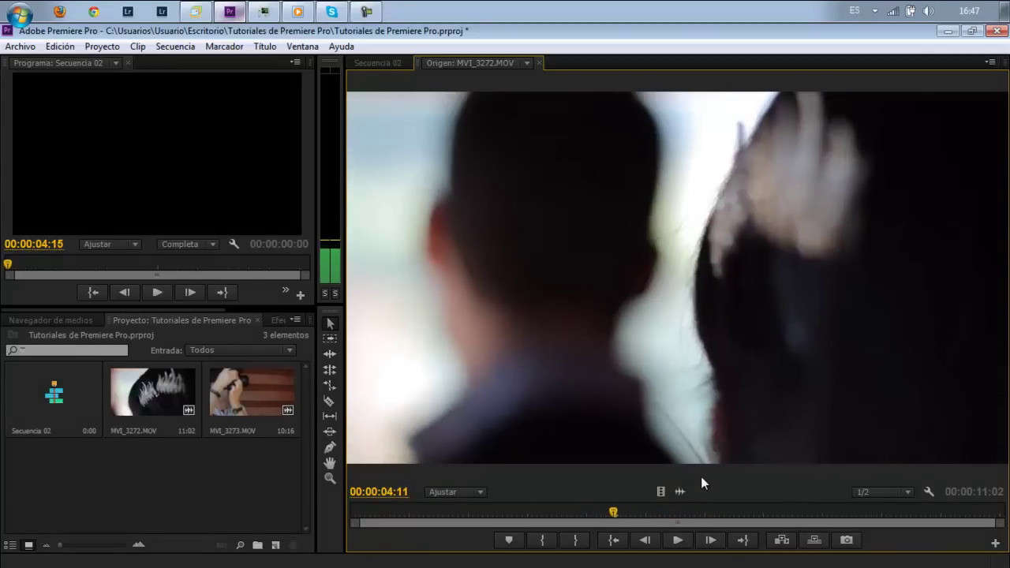
key(Right)
key(Right)
key(Right)
key(Right)
key(Right)
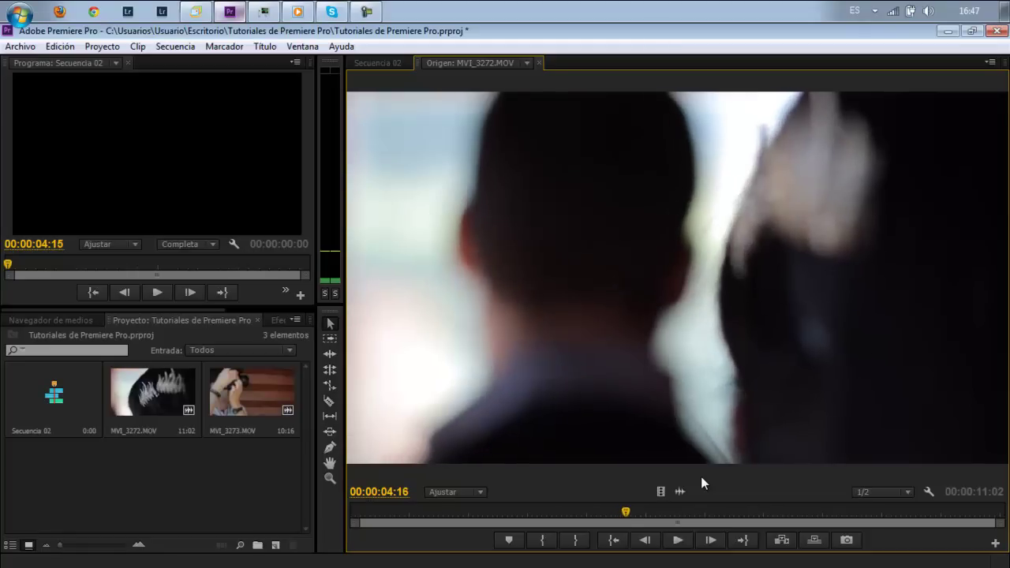
key(Right)
key(Right)
key(Right)
key(Right)
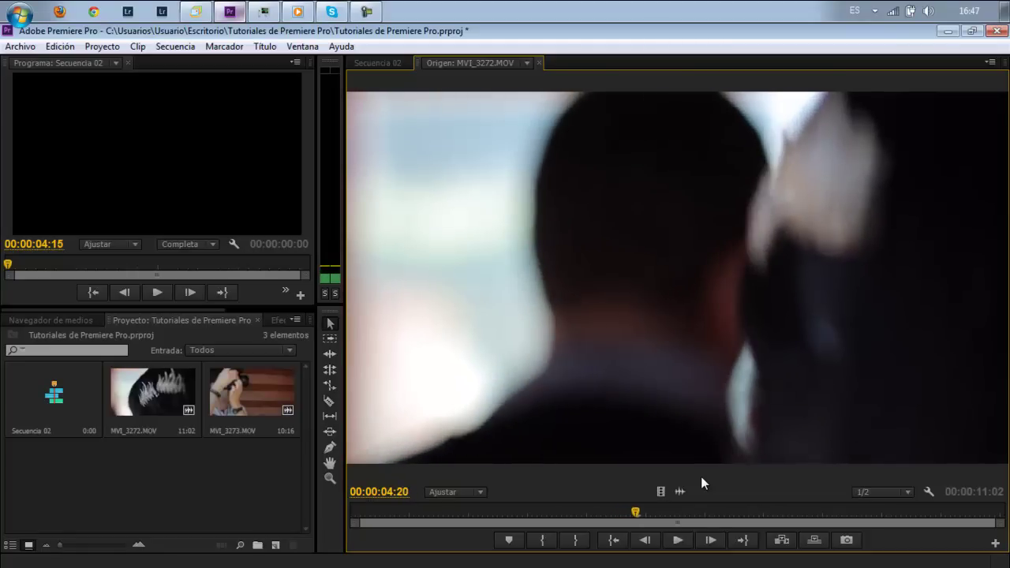
key(Right)
key(Right)
key(Right)
key(Right)
key(Right)
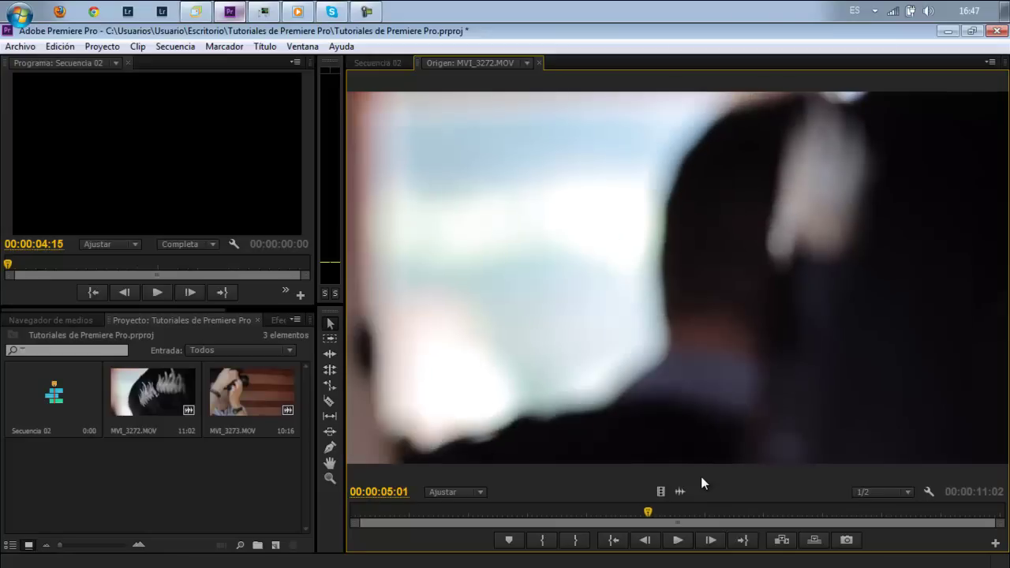
key(Right)
Save the project, then shuttle MVI_3272 backward and forward, stopping at 00:00:05:05
key(ctrl+s)
key(Left)
key(Left)
key(Left)
key(Left)
key(Left)
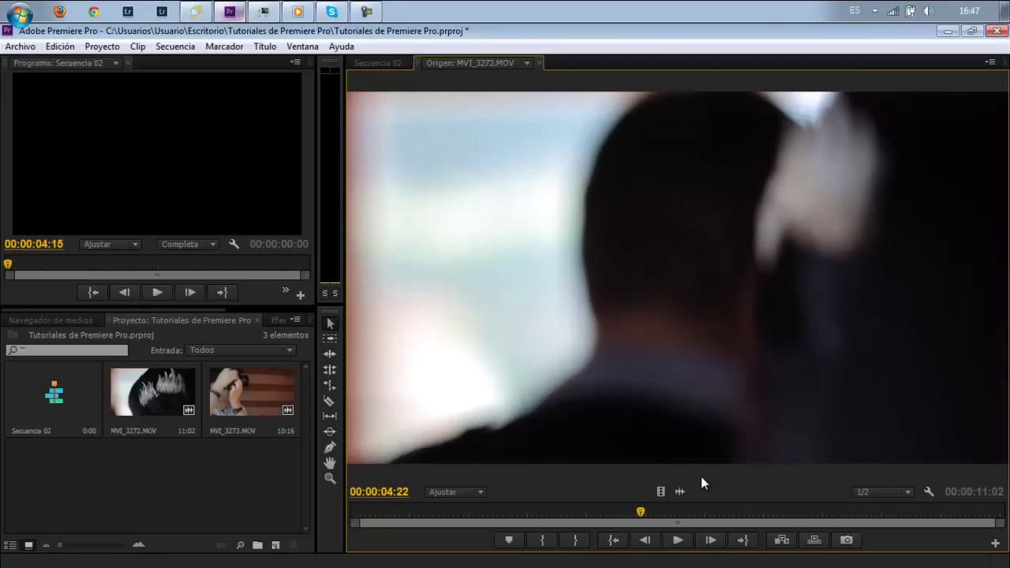
key(Left)
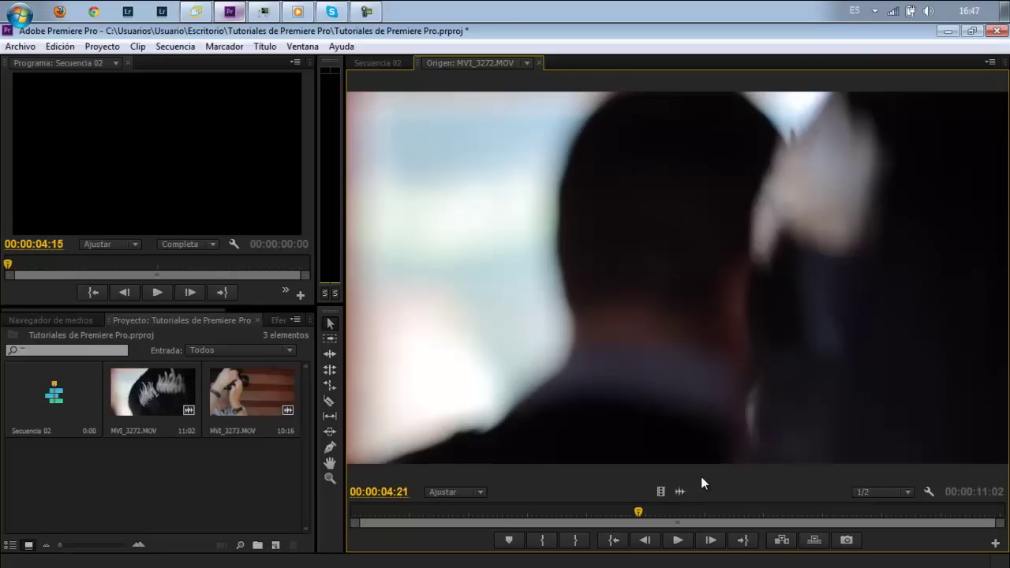
key(j)
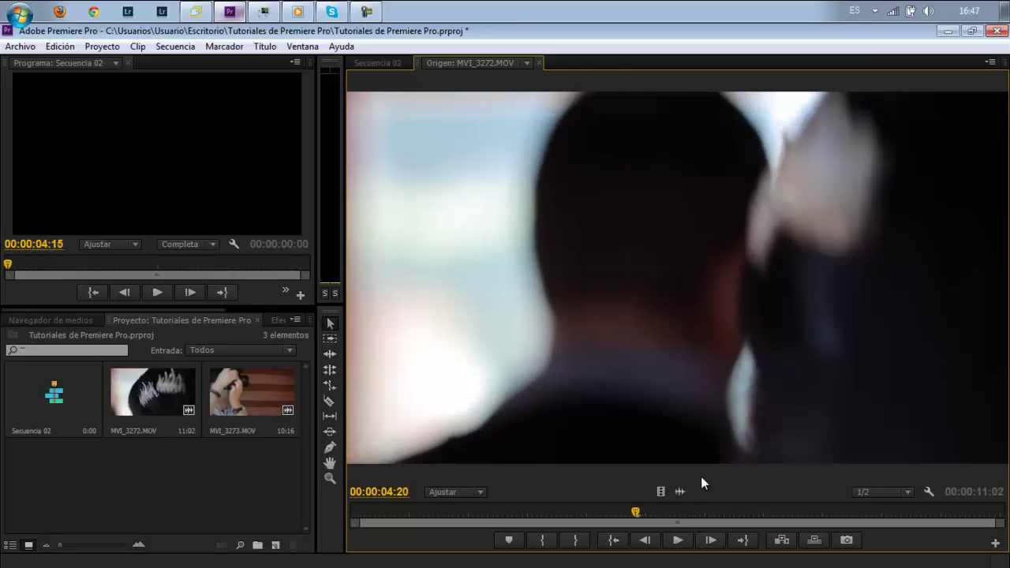
key(j)
key(l)
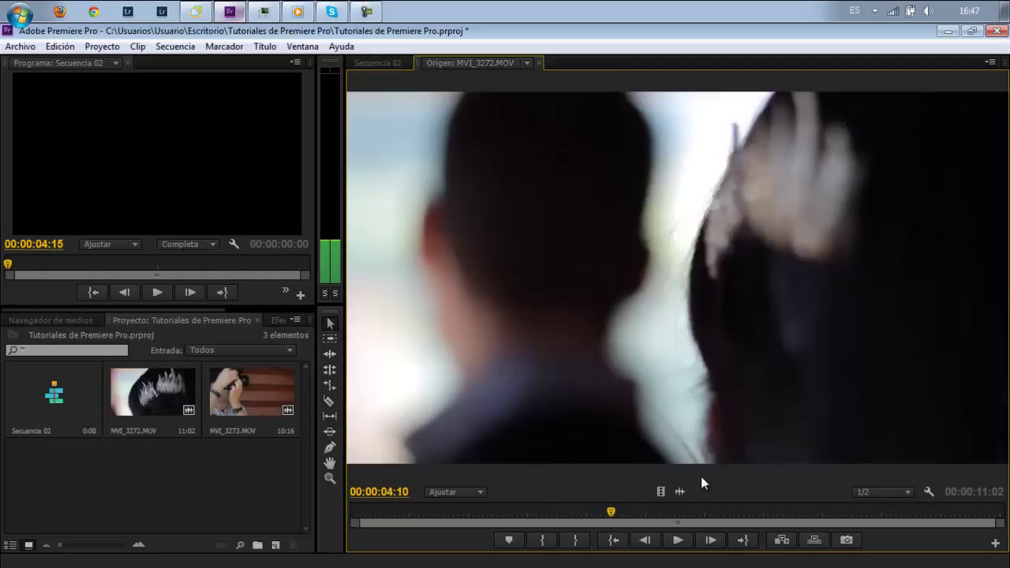
key(k)
key(j)
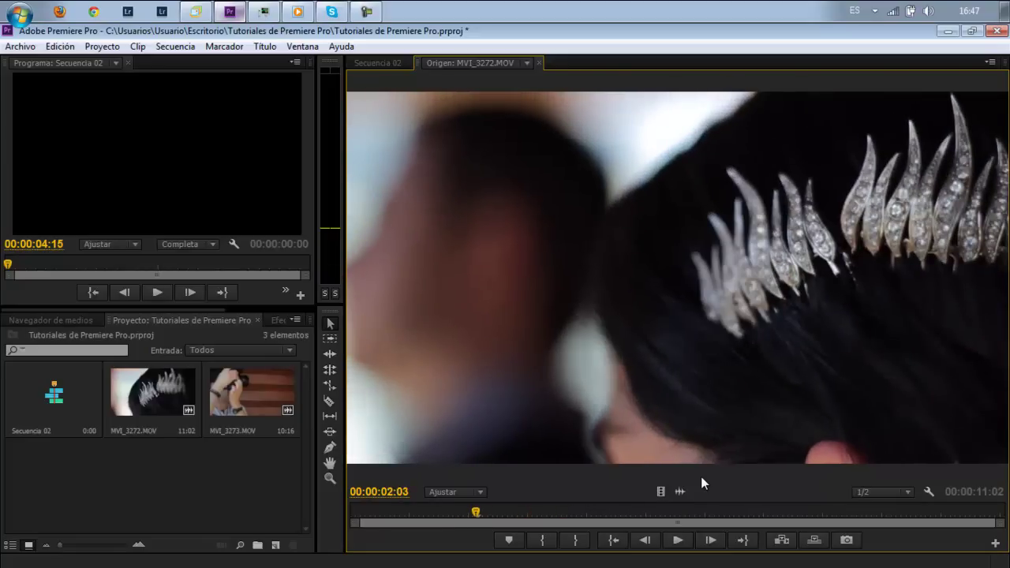
key(l)
key(l)
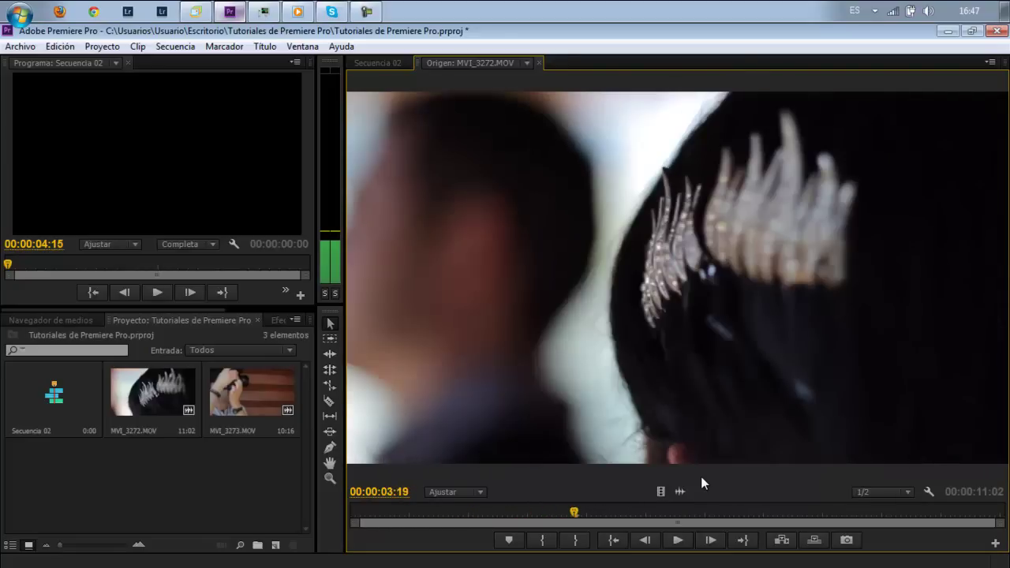
key(k)
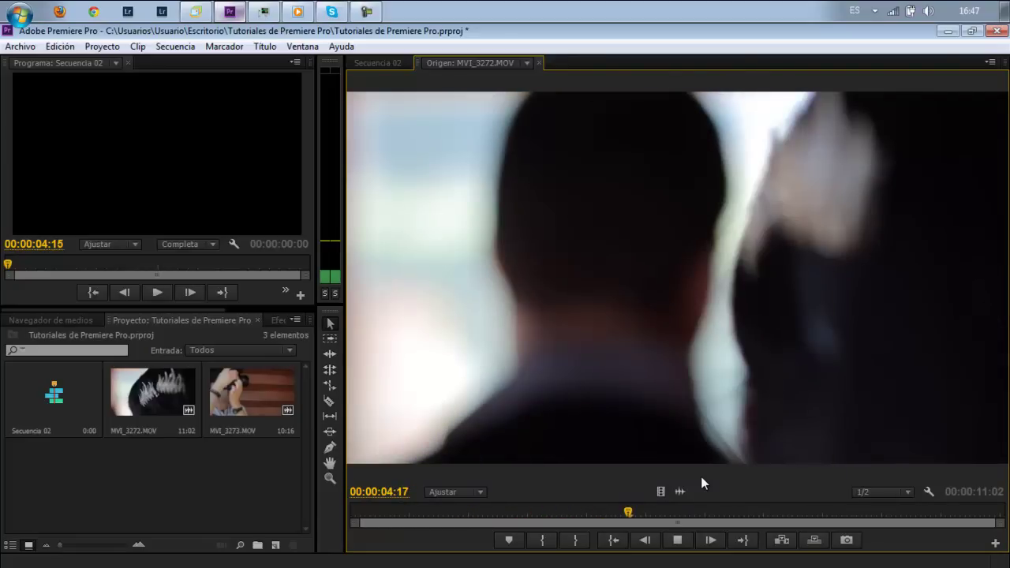
key(l)
key(k)
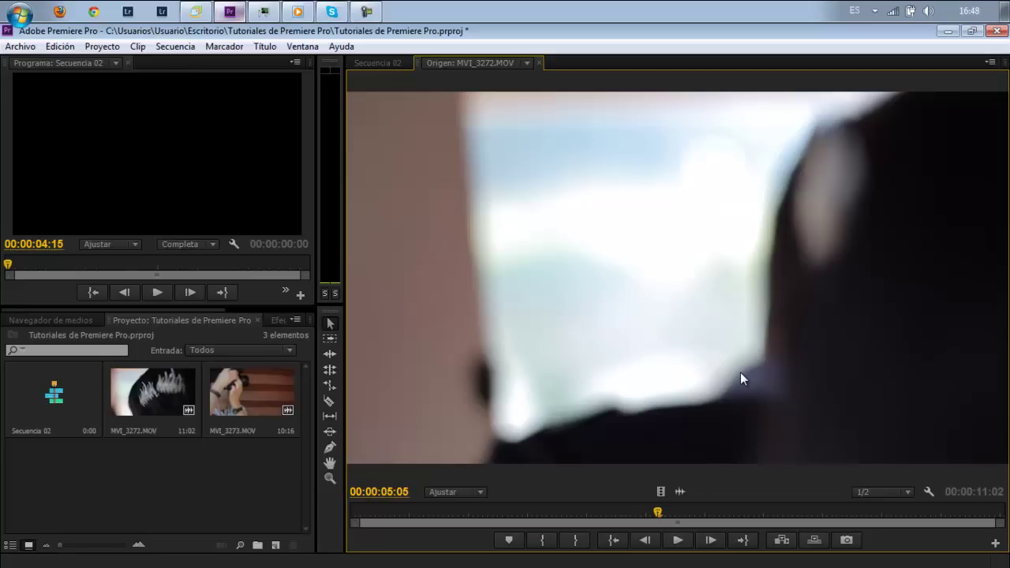
Toggle the Source monitor maximized and back, then play and pause MVI_3272
key(grave)
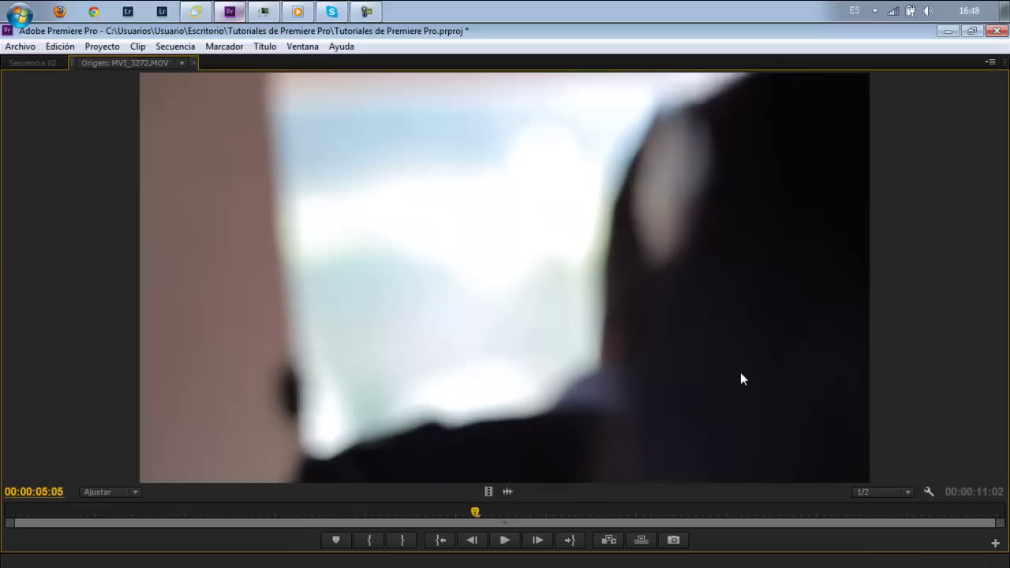
key(grave)
key(grave)
key(grave)
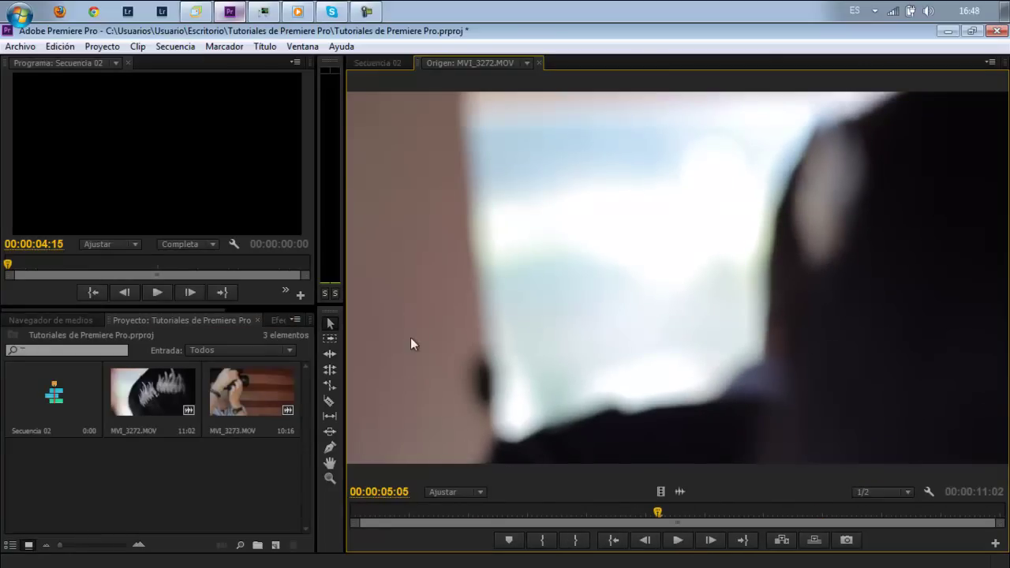
key(grave)
key(grave)
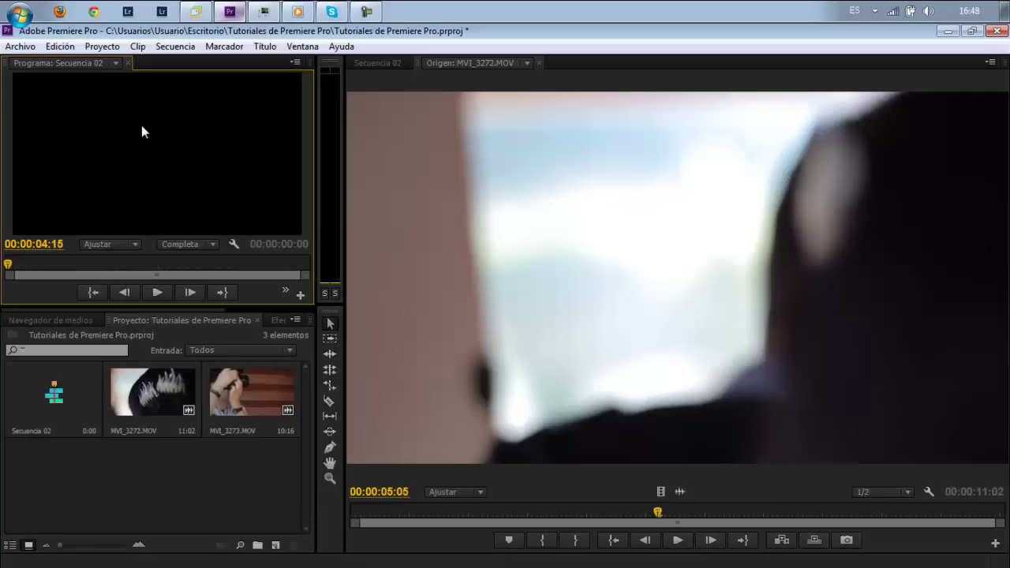
click(731, 490)
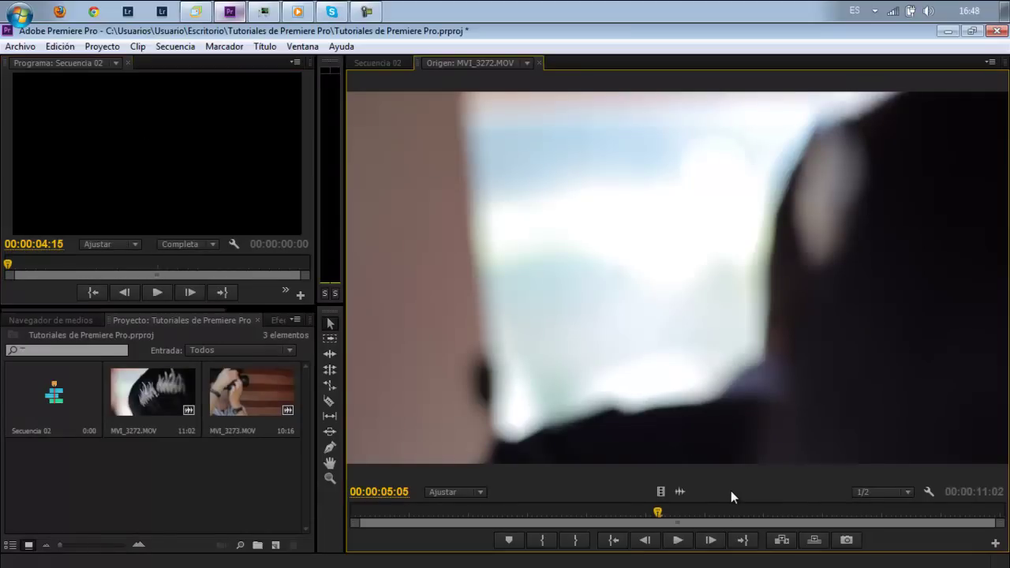
key(space)
key(space)
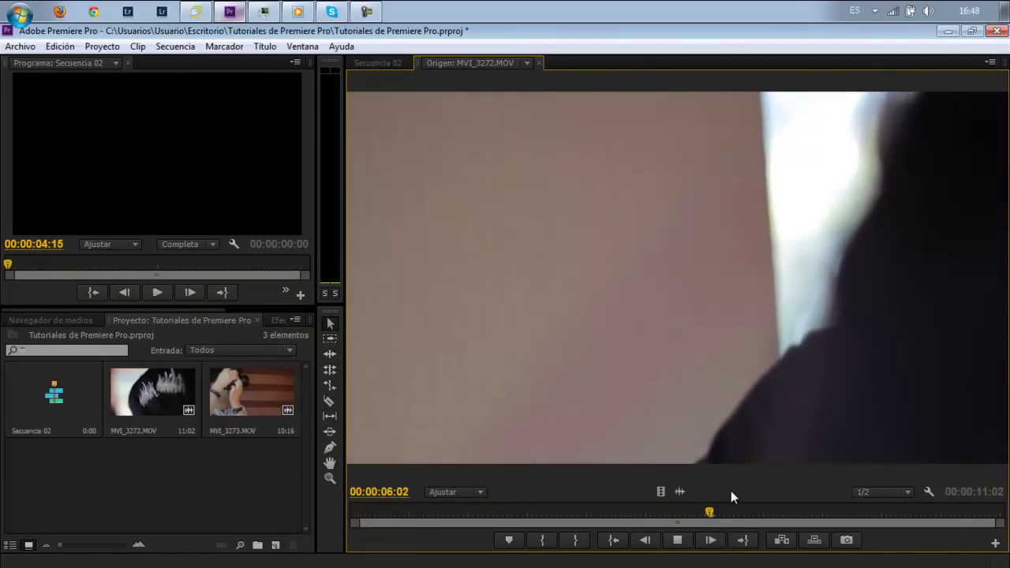
key(space)
key(space)
key(space)
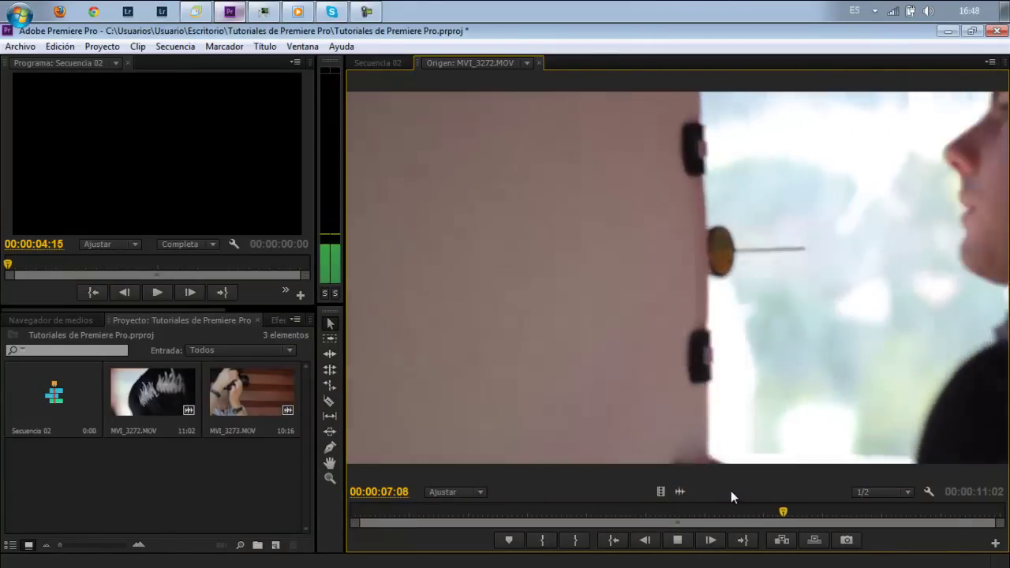
key(space)
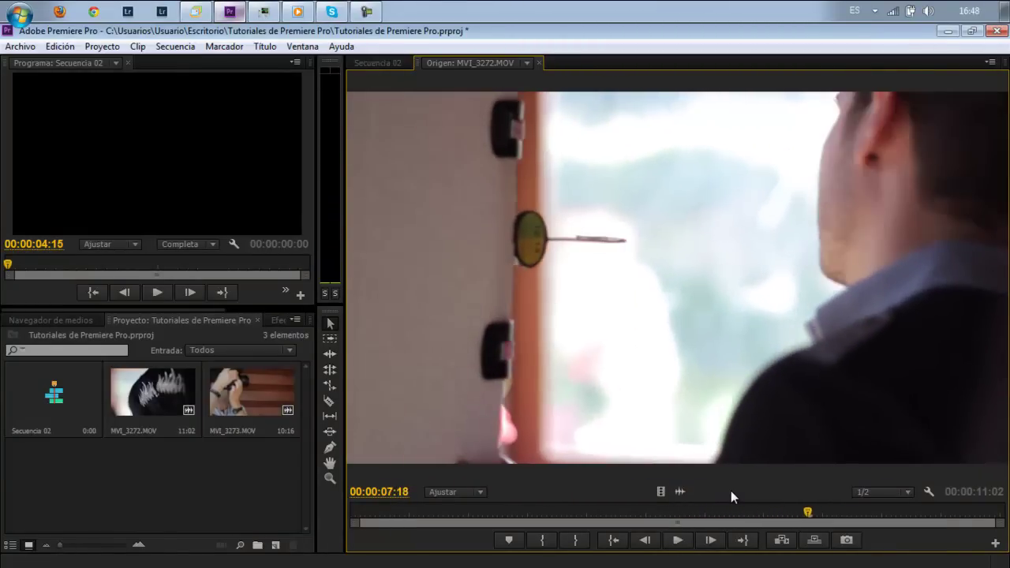
Shuttle MVI_3272 backward with J/K/L and arrow keys to the tiara shot at 00:00:02:20
key(j)
key(j)
key(l)
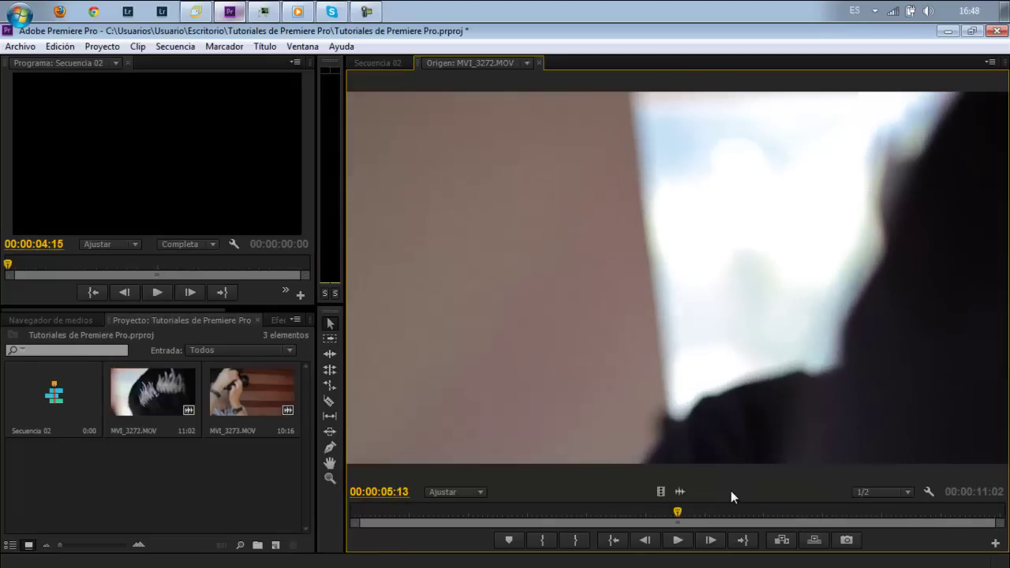
key(j)
key(j)
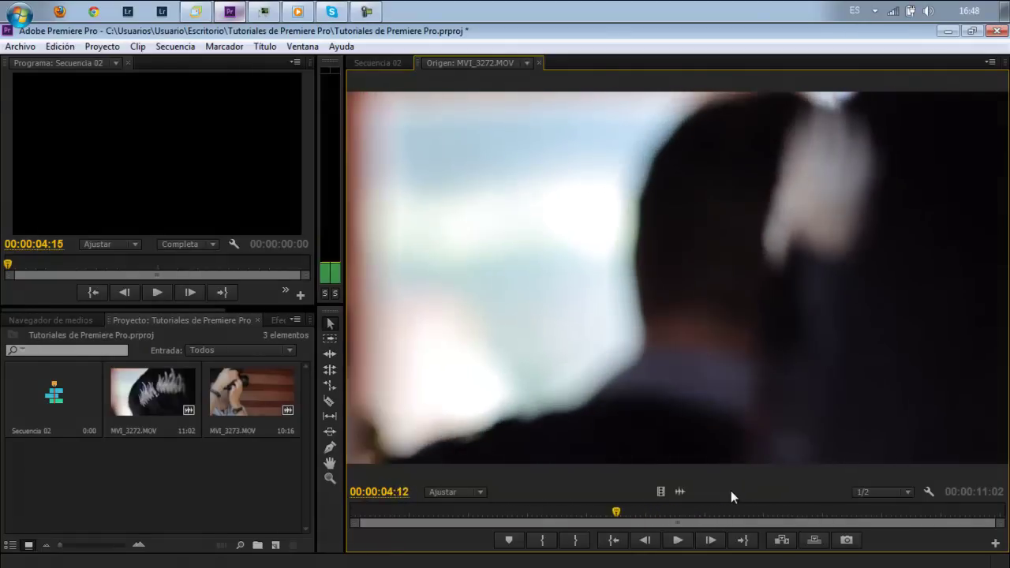
key(k)
key(Left)
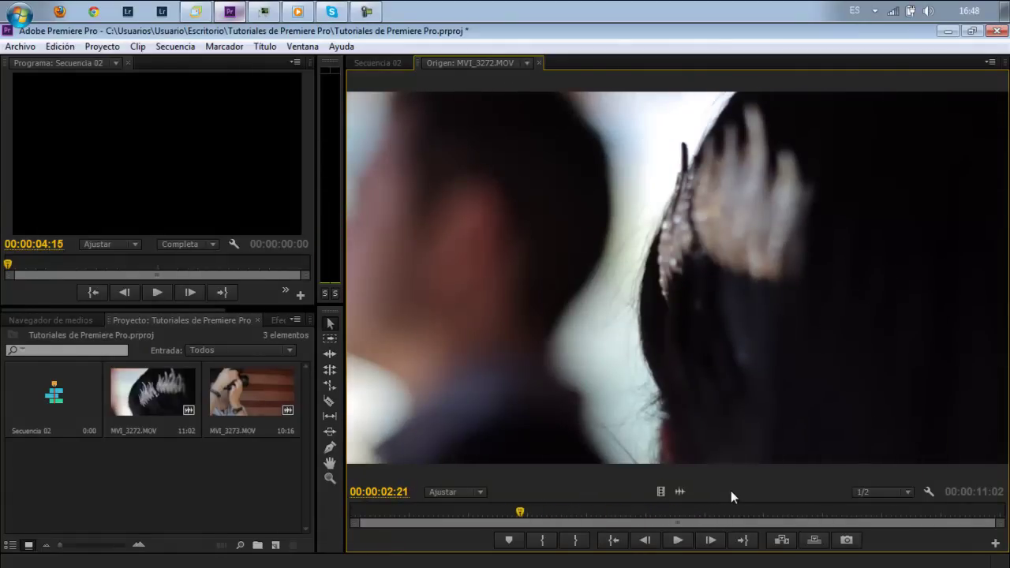
key(Left)
key(Left)
key(Left)
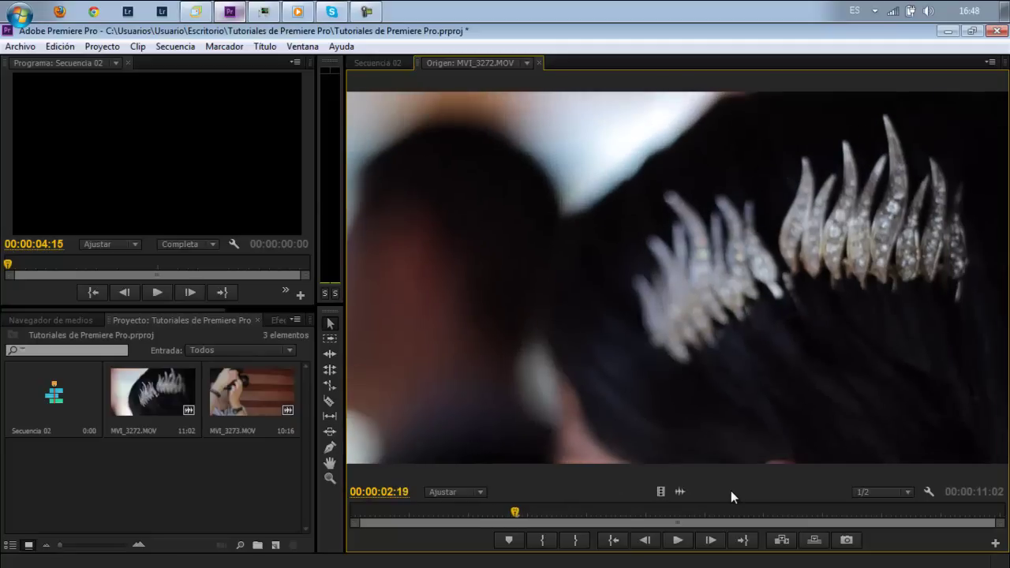
key(Left)
key(Right)
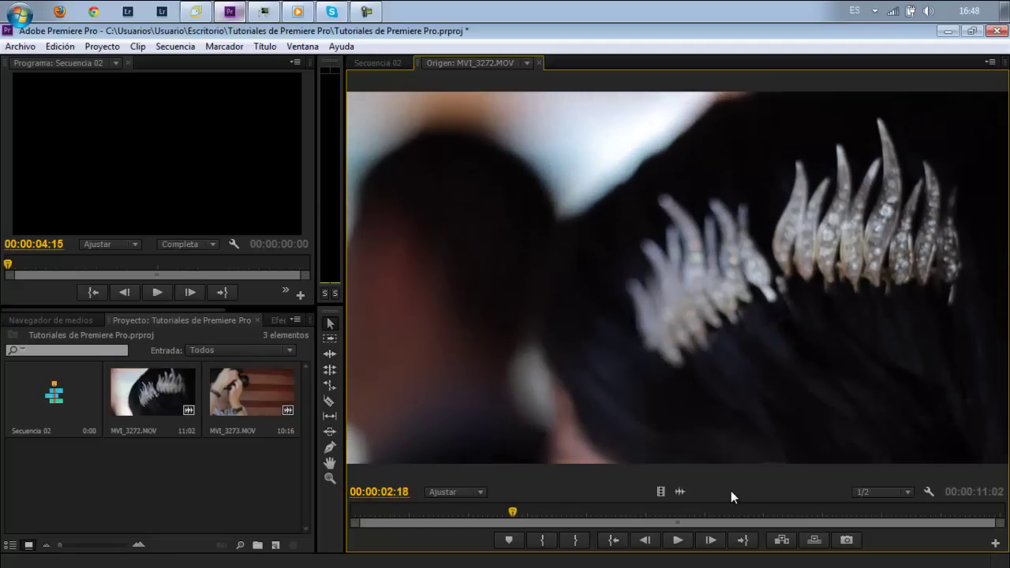
key(Right)
key(Right)
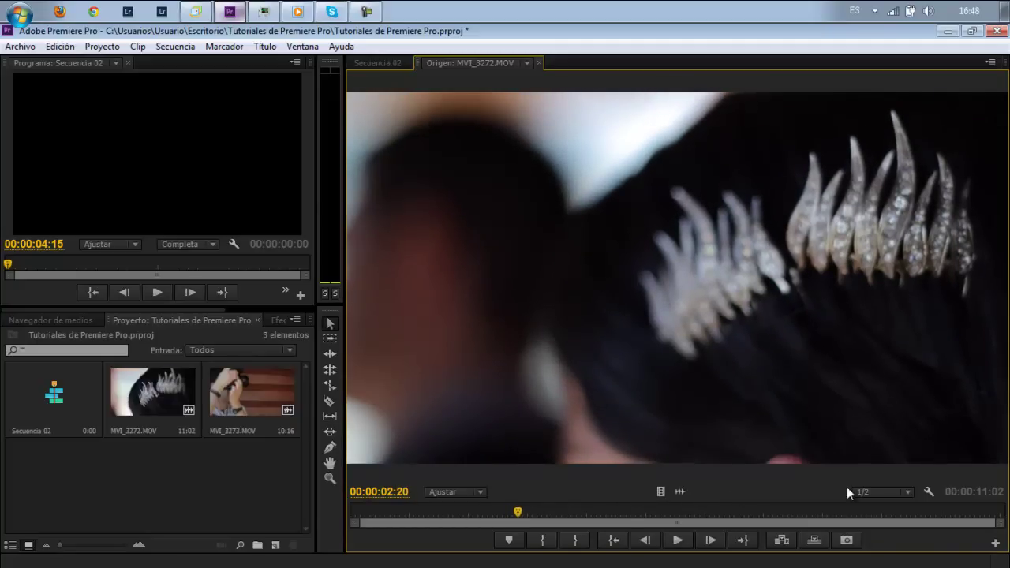
Keep the Source monitor resolution at 1/2 and step back two frames to 00:00:02:14
click(911, 491)
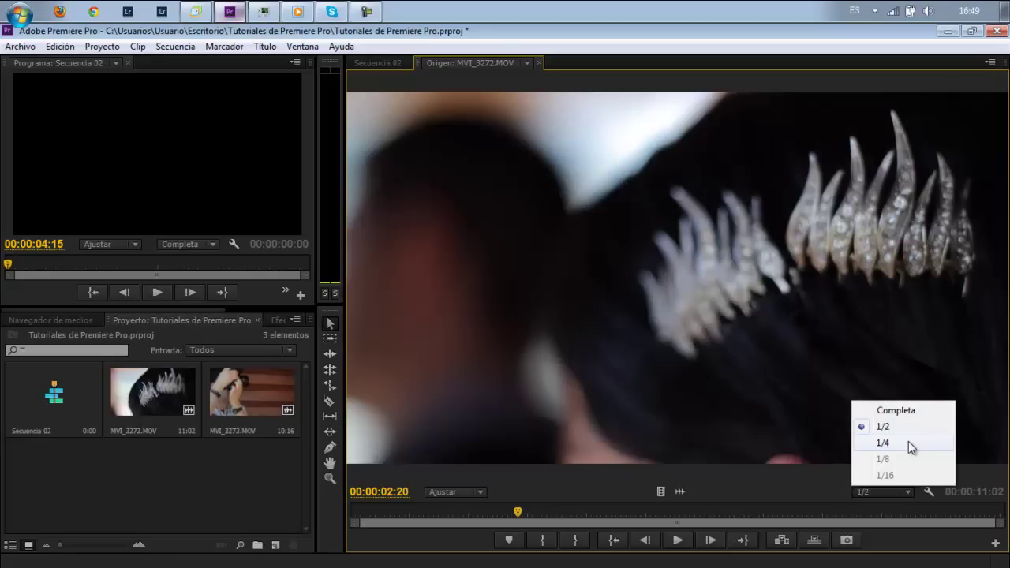
click(778, 488)
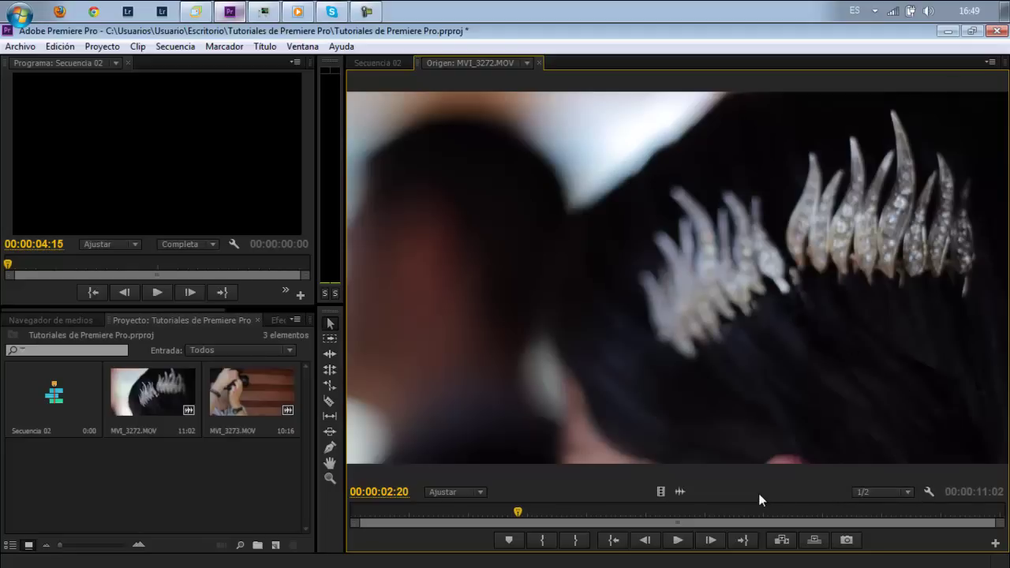
key(Left)
key(Left)
key(Left)
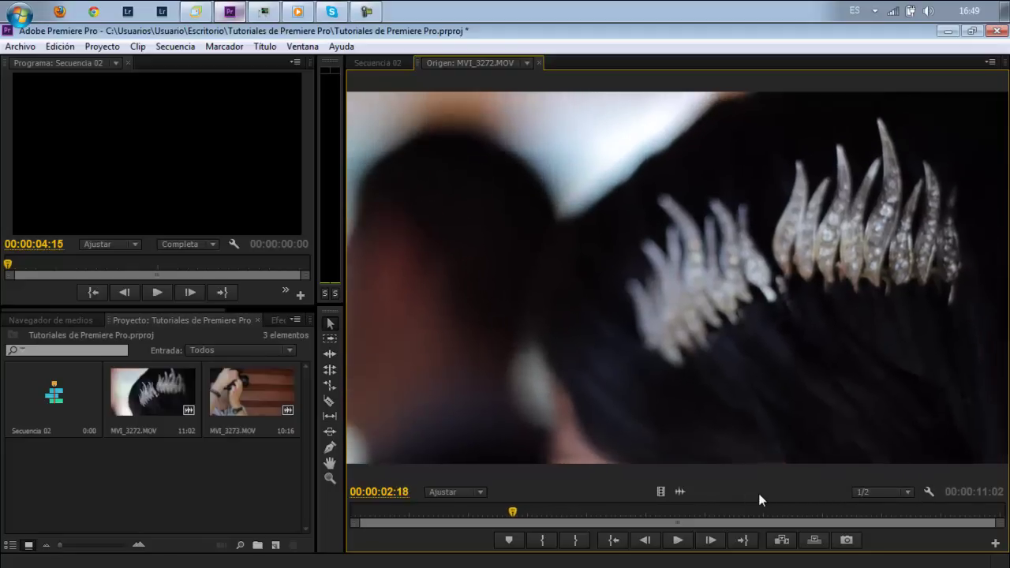
key(Left)
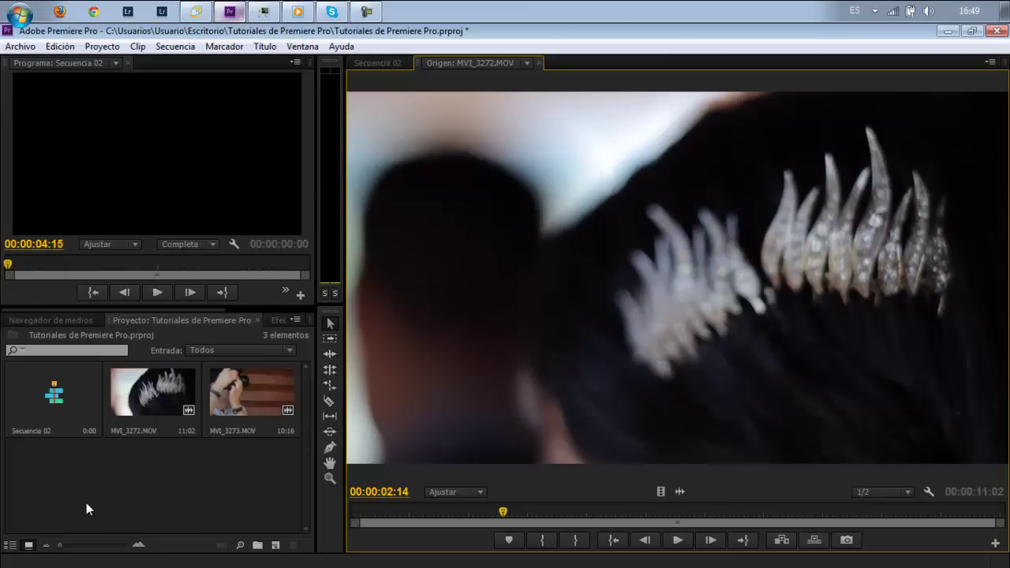
Drag MVI_3272.MOV from the Project panel onto Video 1 of the Secuencia 02 timeline
click(372, 63)
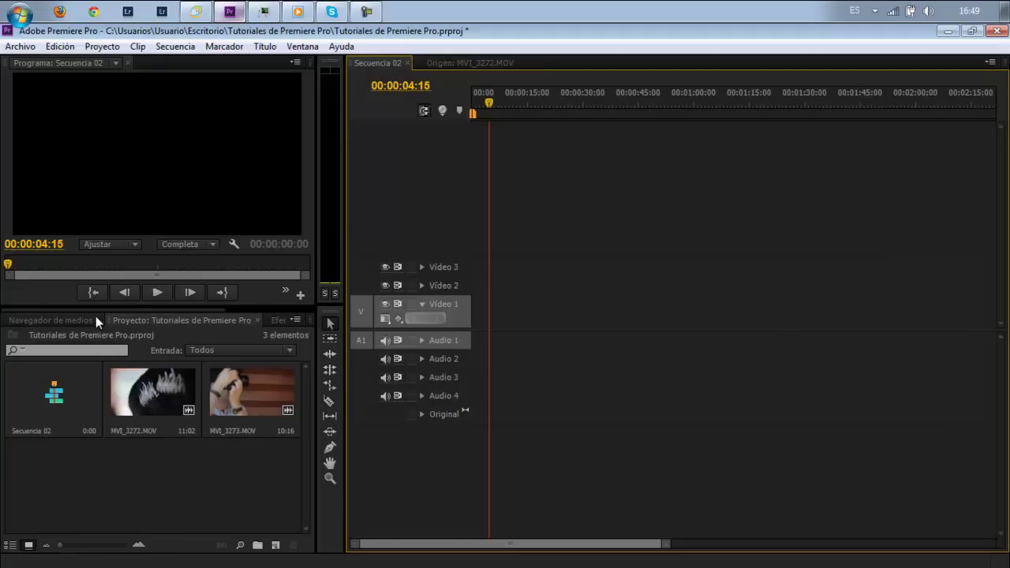
drag(133, 308, 203, 303)
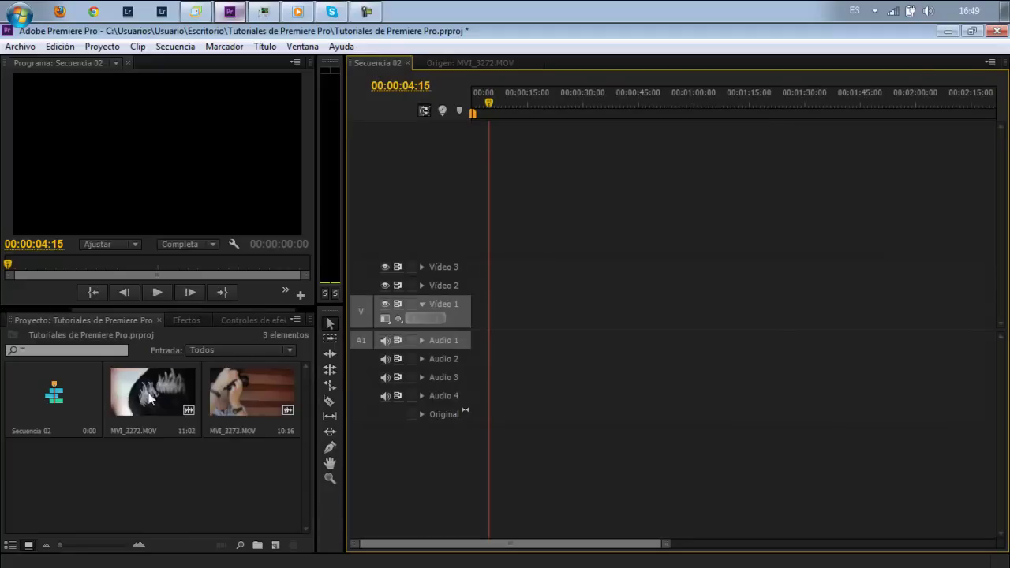
drag(149, 382, 469, 318)
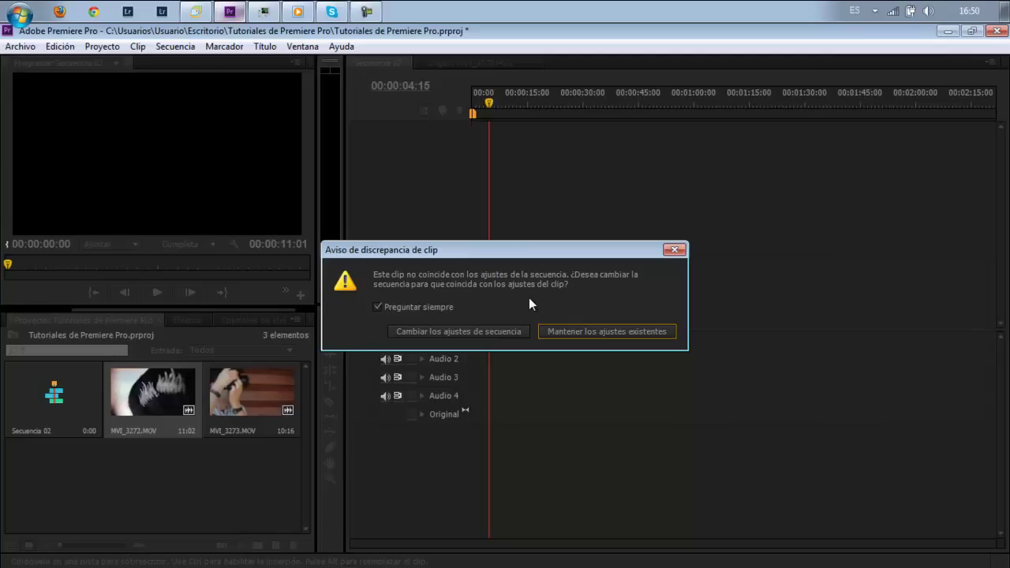
Match Secuencia 02 to the clip settings, append MVI_3273 after MVI_3272, then play it forward and backward
click(500, 333)
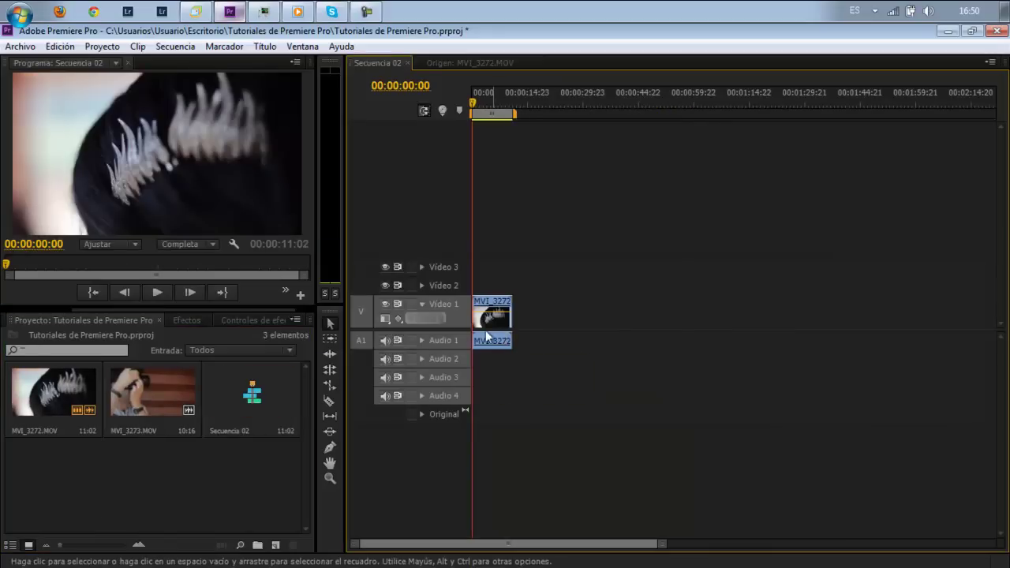
drag(147, 407, 525, 329)
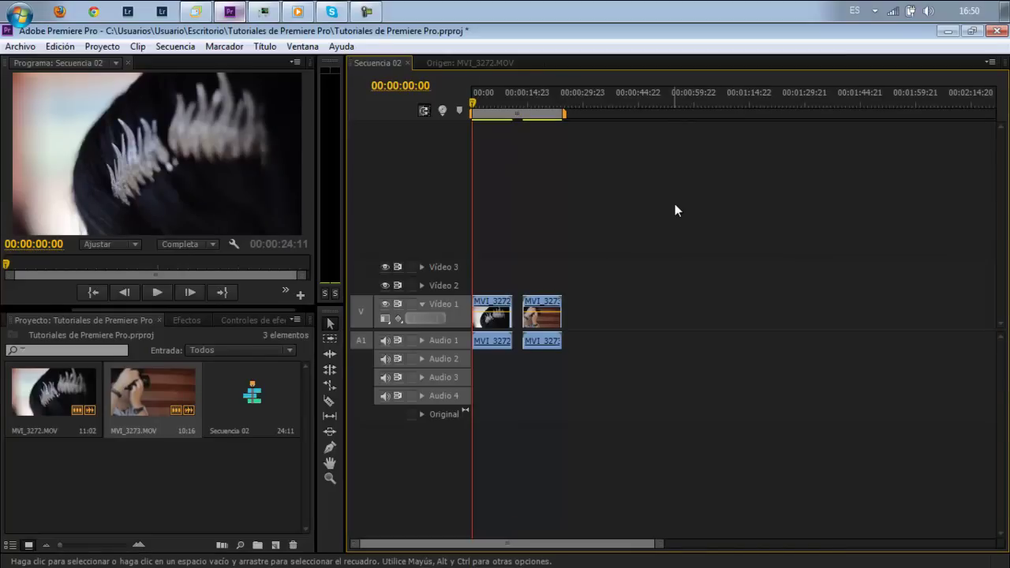
key(space)
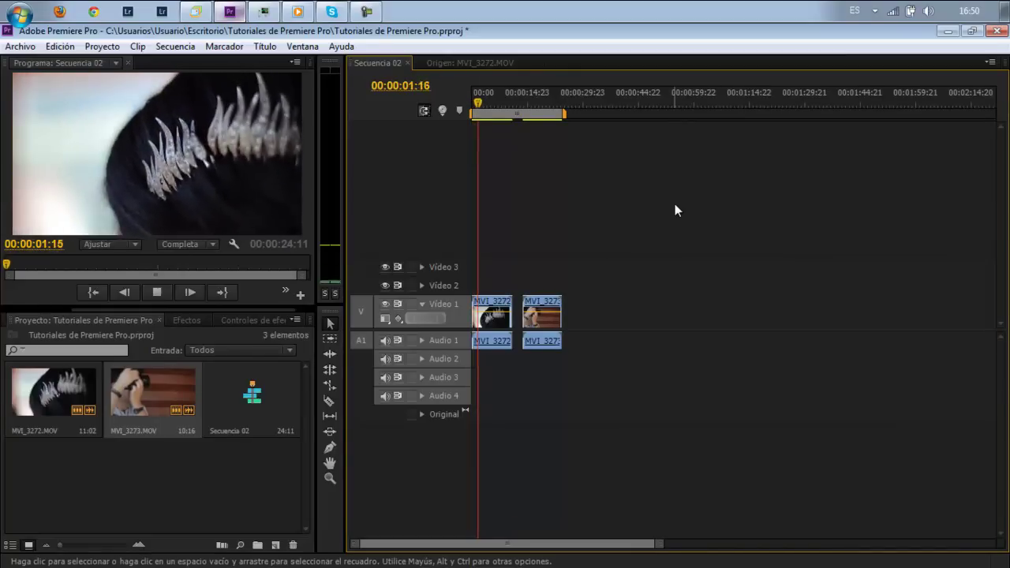
key(space)
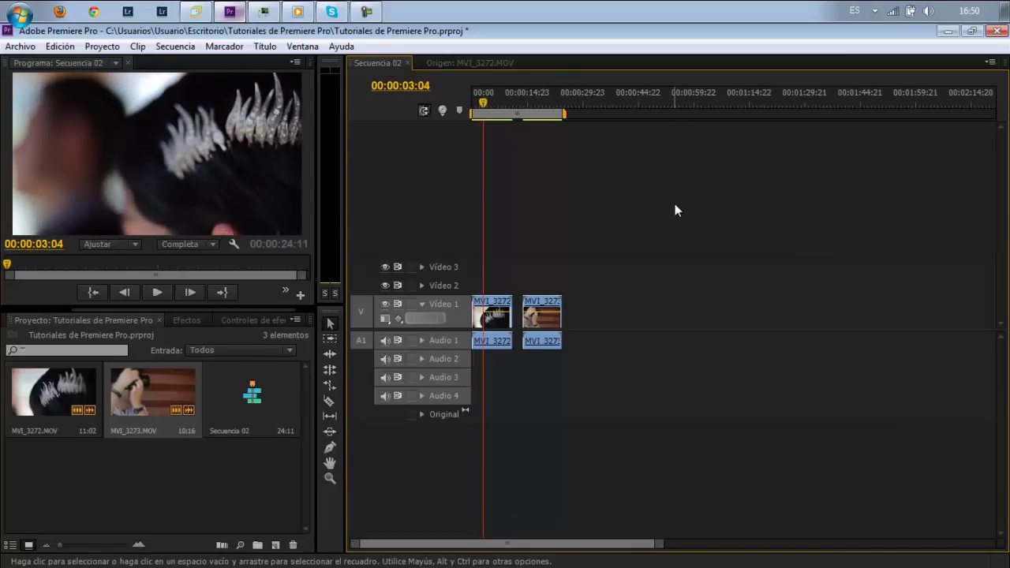
key(space)
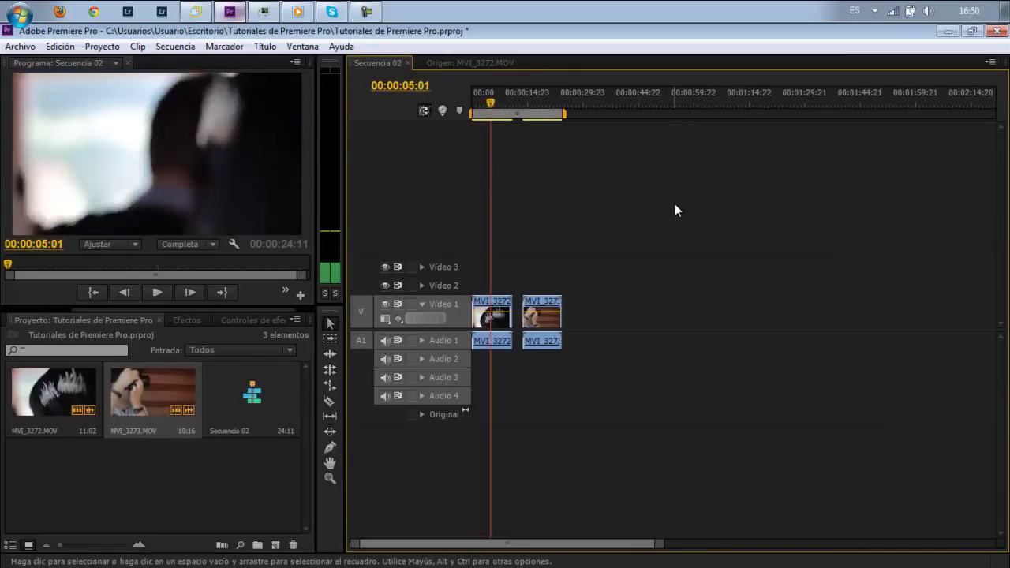
key(j)
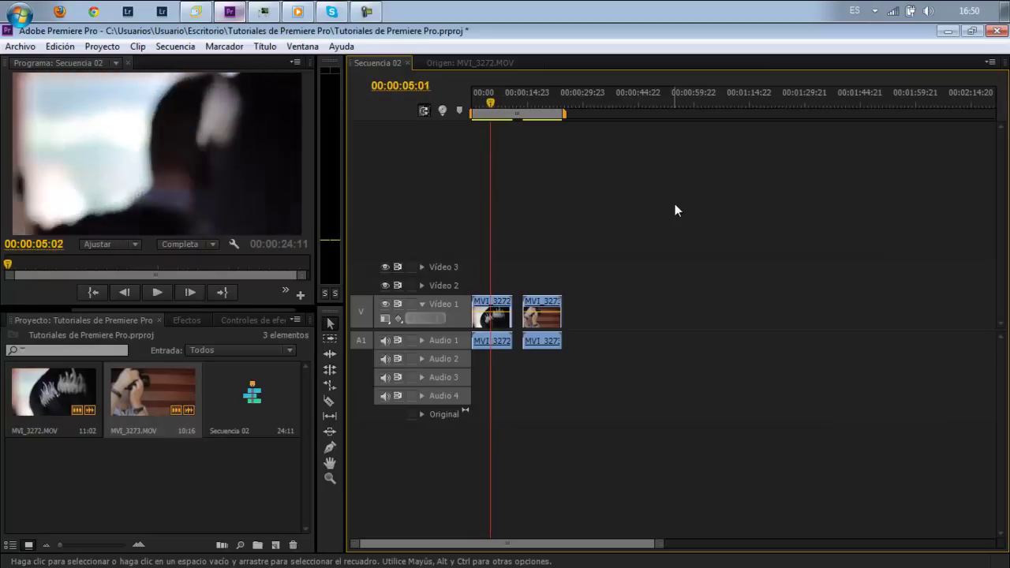
key(k)
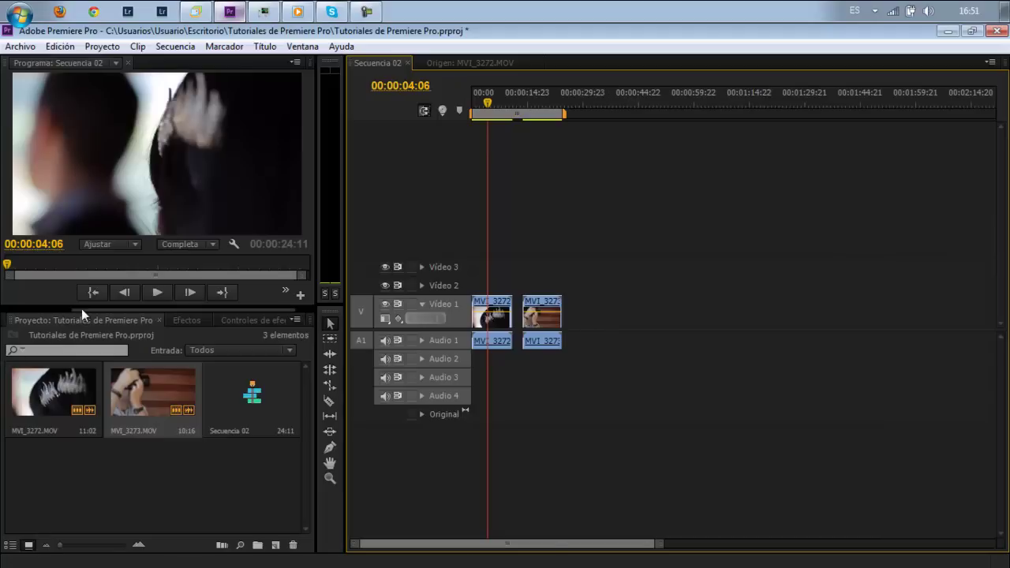
drag(81, 308, 46, 307)
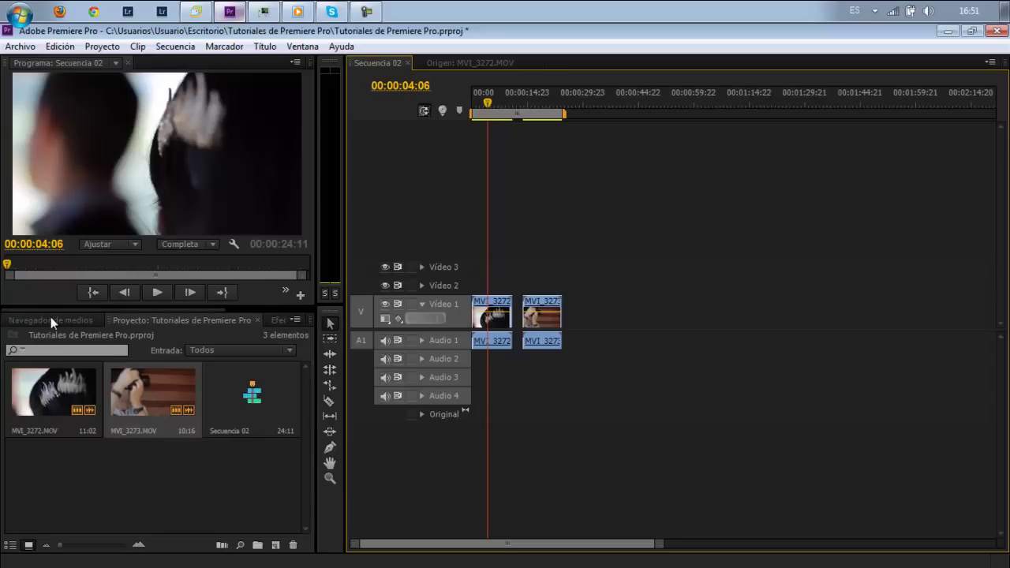
click(51, 317)
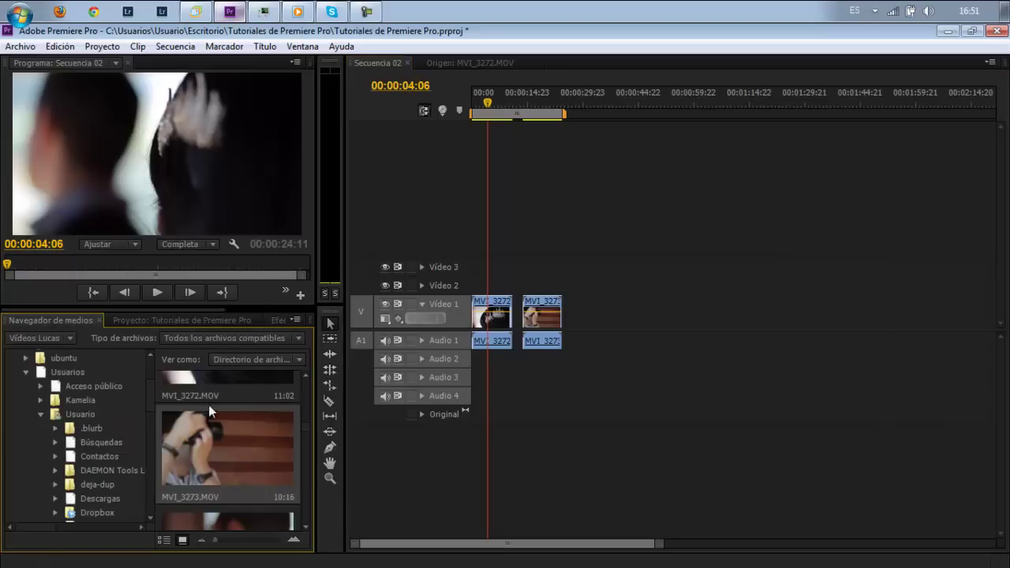
click(170, 318)
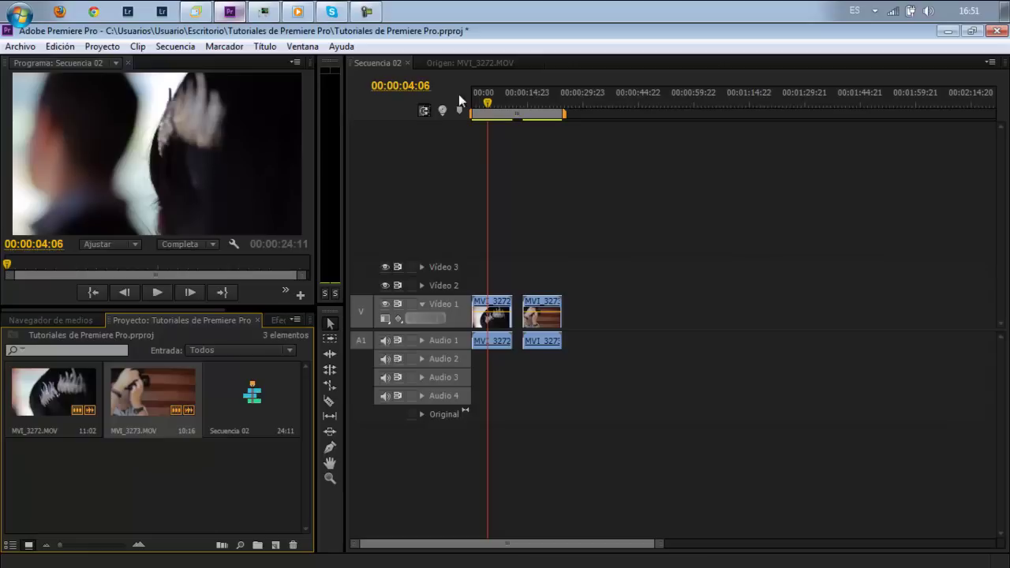
click(468, 61)
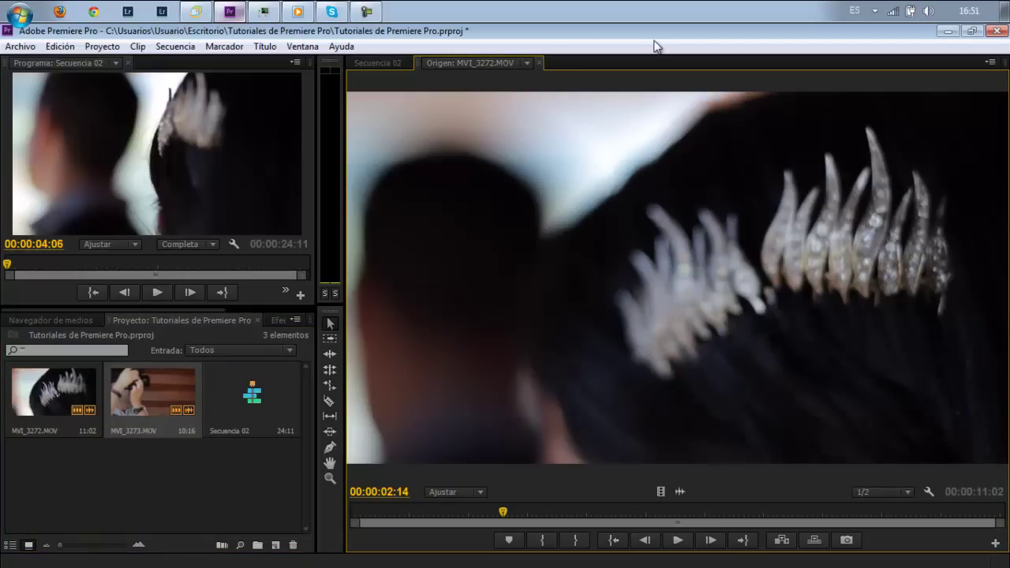
click(385, 64)
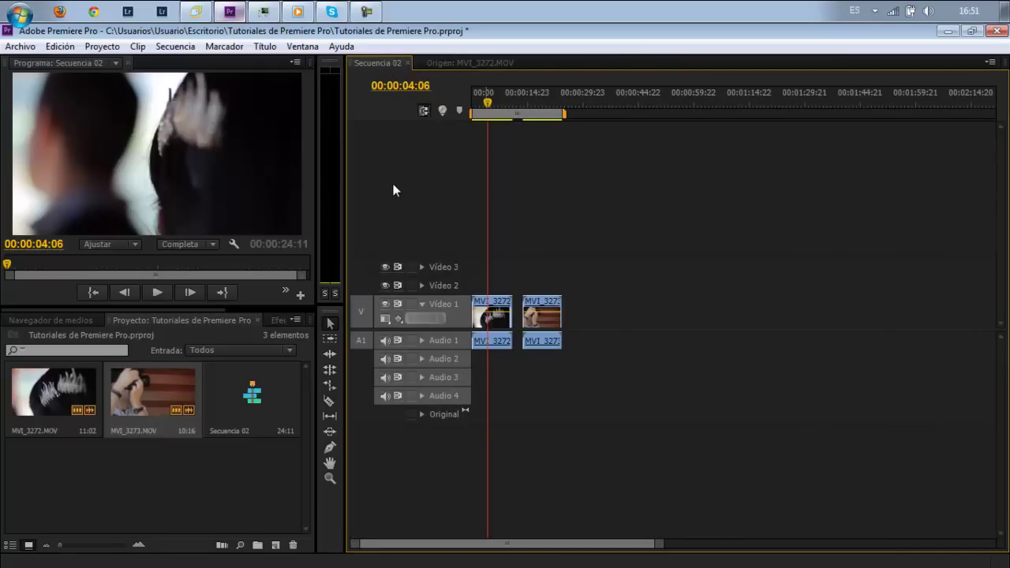